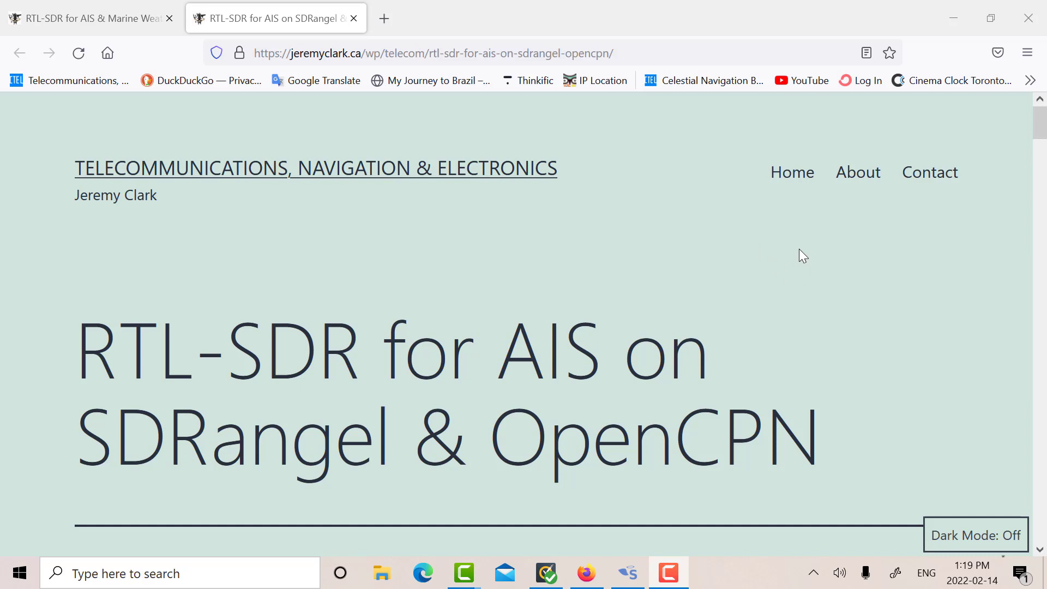
# - Scroll the SDRangel AIS article to the Reception figure: RTL-SDR at 162 MHz with AIS channels at ±25 kHz
pyautogui.scroll(-2, 803, 254)
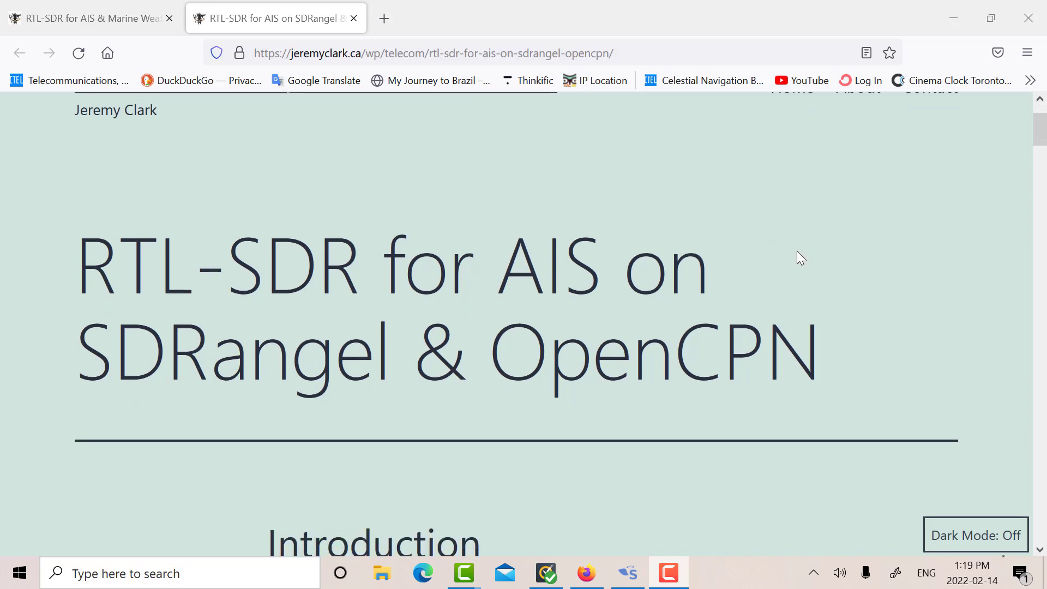
pyautogui.scroll(-2, 797, 251)
pyautogui.scroll(-12, 833, 219)
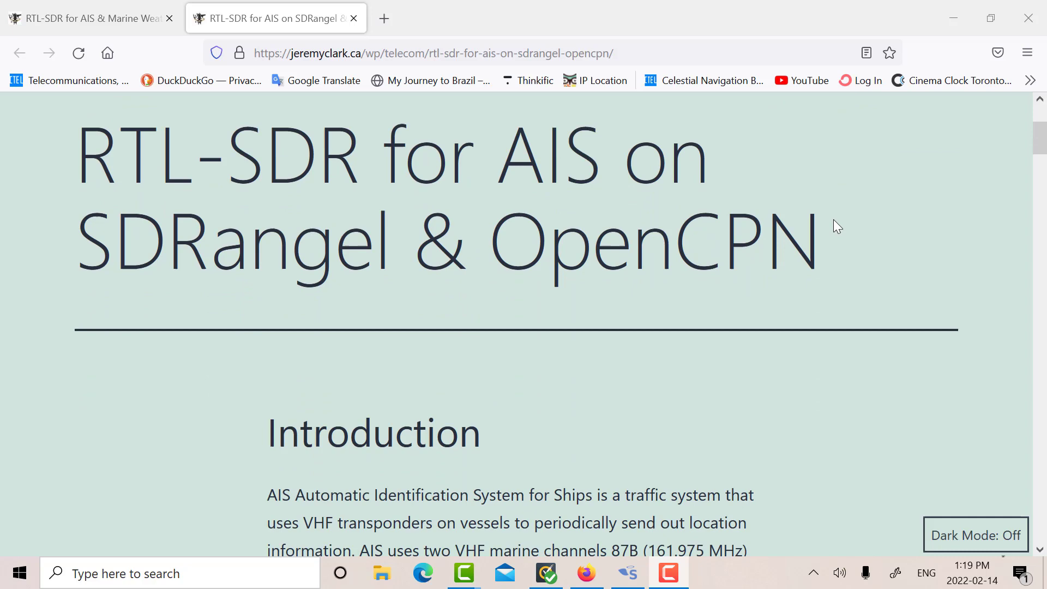
pyautogui.scroll(-14, 833, 219)
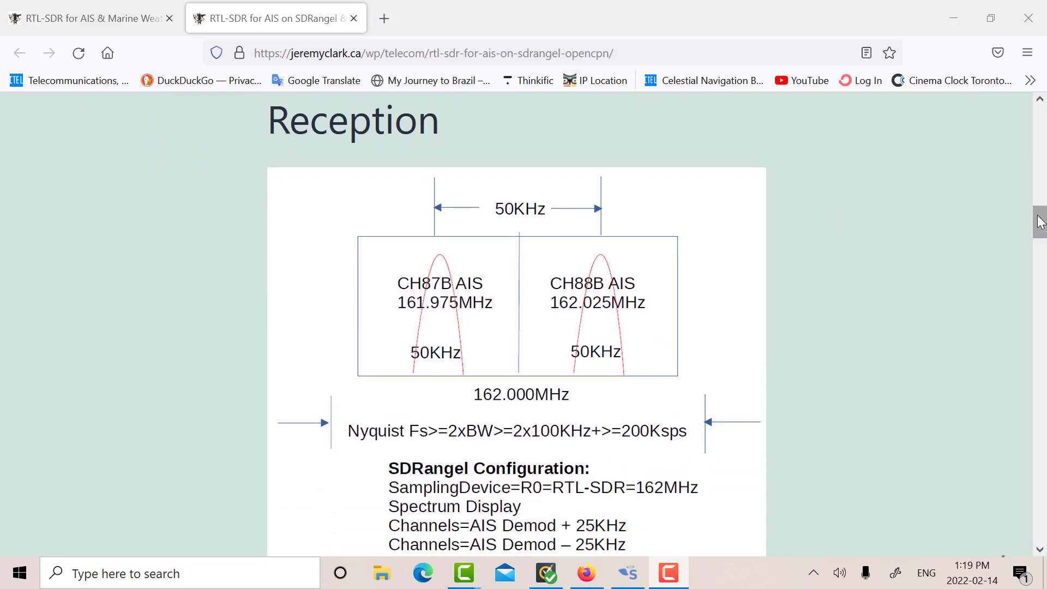
pyautogui.moveTo(1041, 222); pyautogui.dragTo(1040, 226)
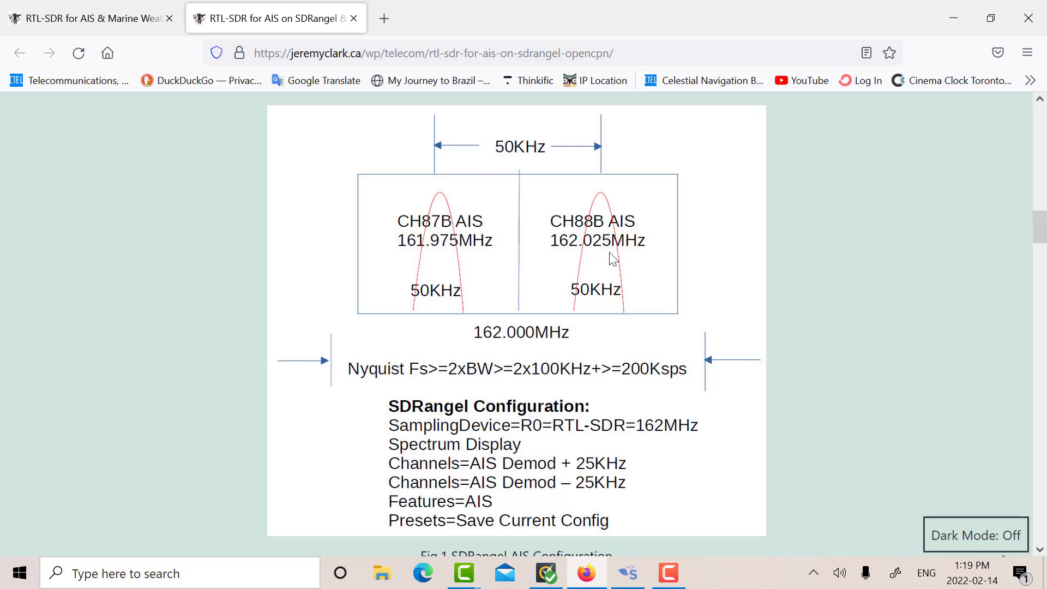
pyautogui.scroll(-3, 618, 254)
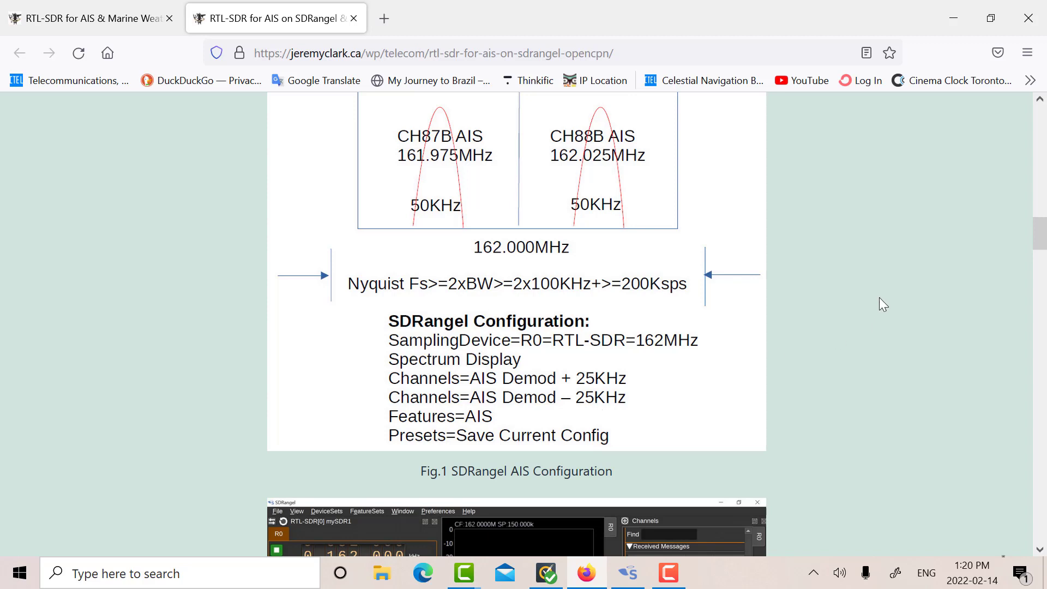
pyautogui.scroll(5, 879, 298)
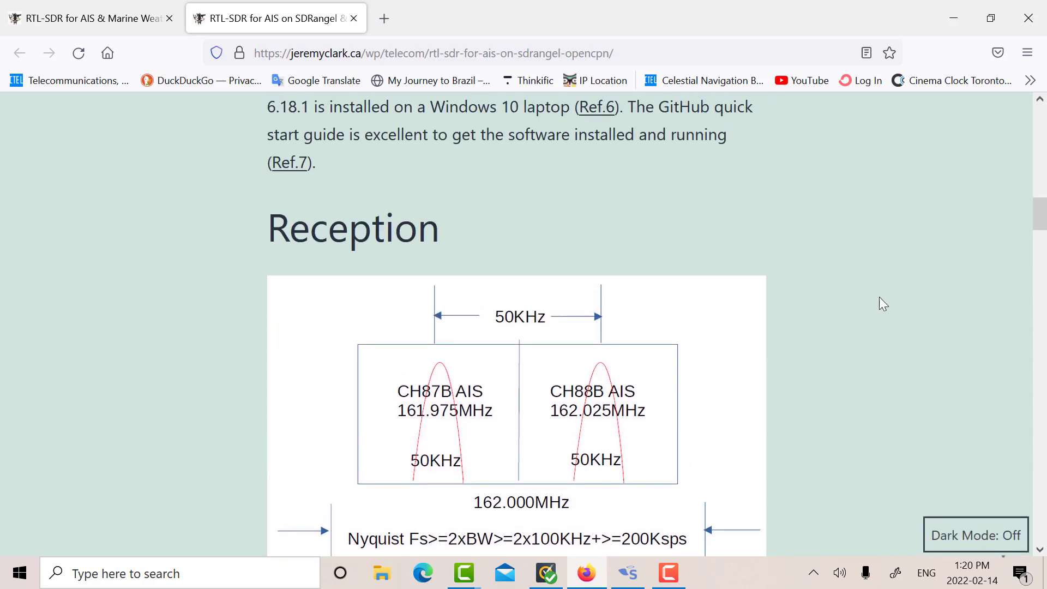
# - Read Fig.1 SDRangel AIS & Marine Wx Configuration in the new article, then bring Camtasia 2019 forward
pyautogui.click(116, 20)
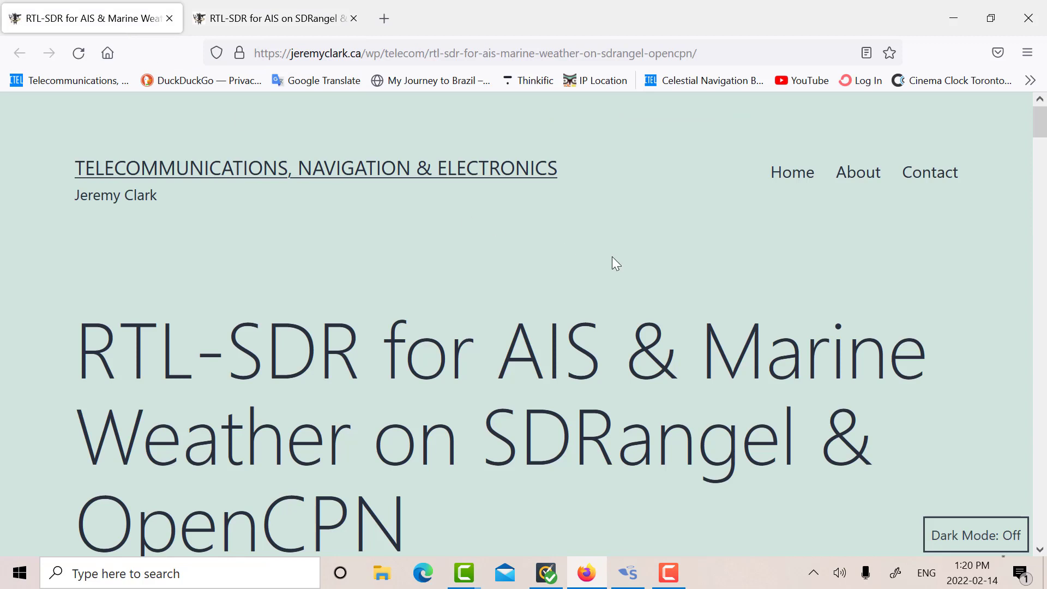
pyautogui.scroll(-3, 636, 263)
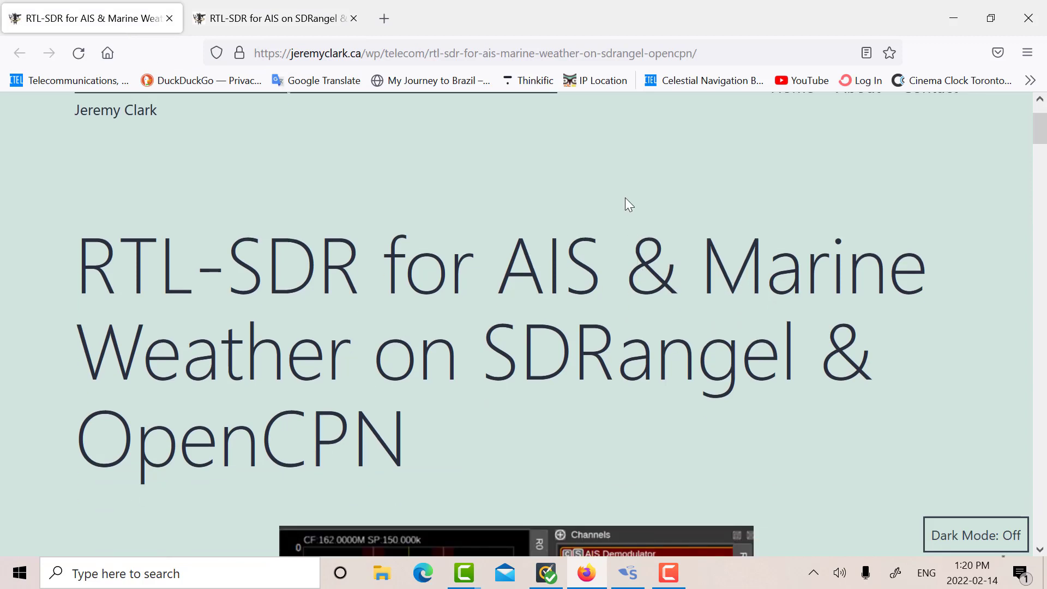
pyautogui.scroll(-10, 625, 198)
pyautogui.scroll(-10, 625, 204)
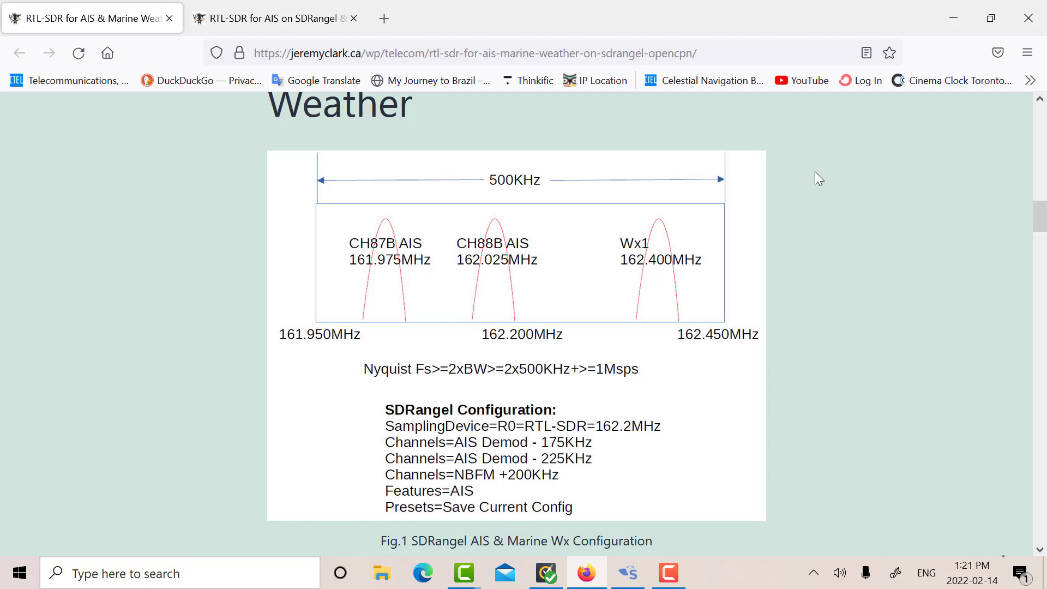
pyautogui.scroll(-2, 815, 172)
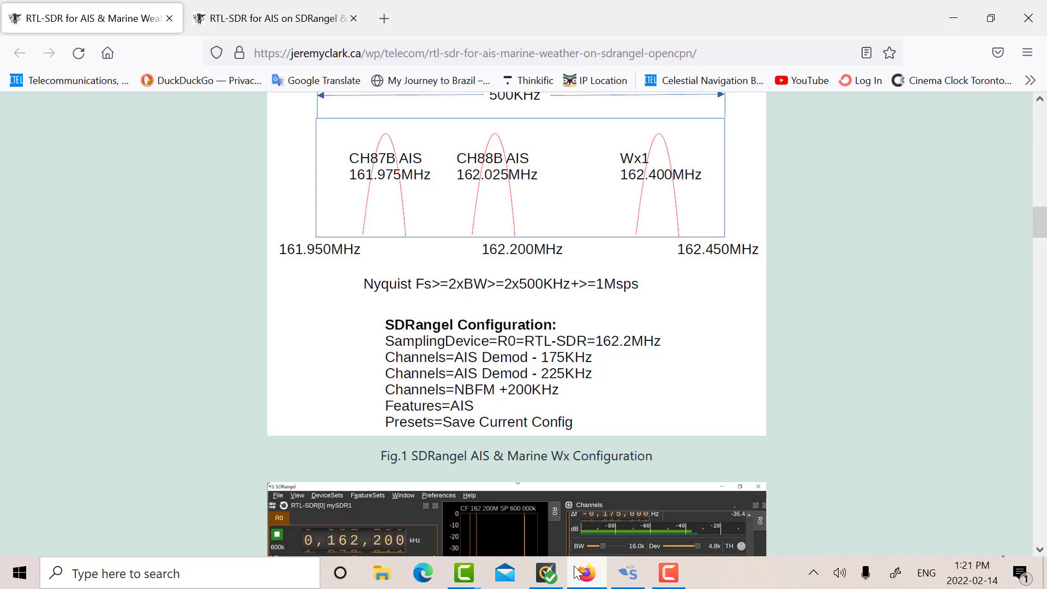
pyautogui.moveTo(465, 581)
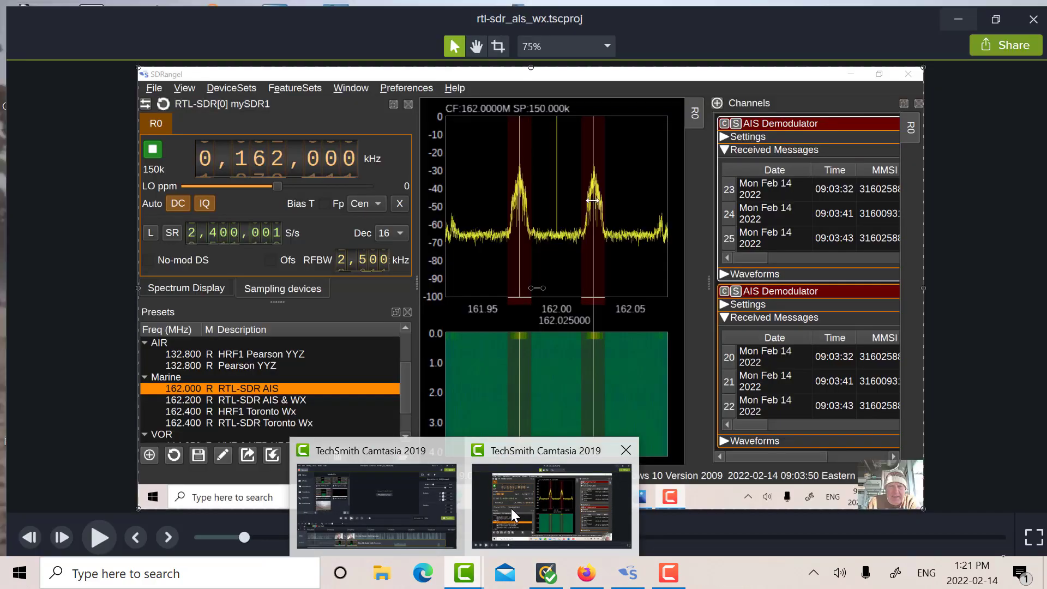
pyautogui.click(511, 508)
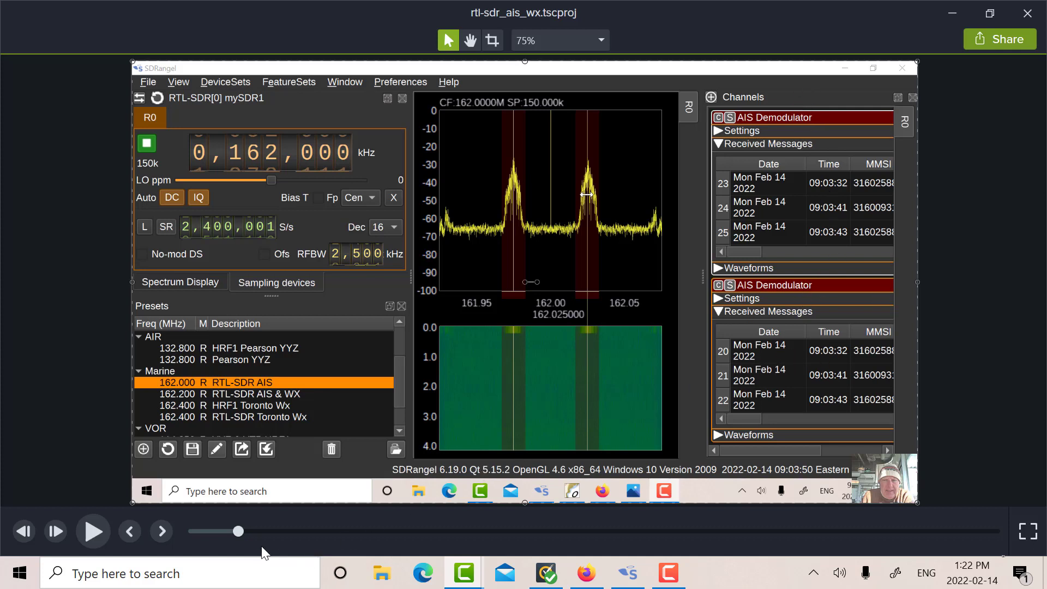
# - Scrub the recording to the second AIS Demodulator's settings with −25 kHz offset and UDP output
pyautogui.moveTo(235, 531)
pyautogui.mouseDown()
pyautogui.moveTo(215, 534)
pyautogui.moveTo(225, 538)
pyautogui.mouseUp()
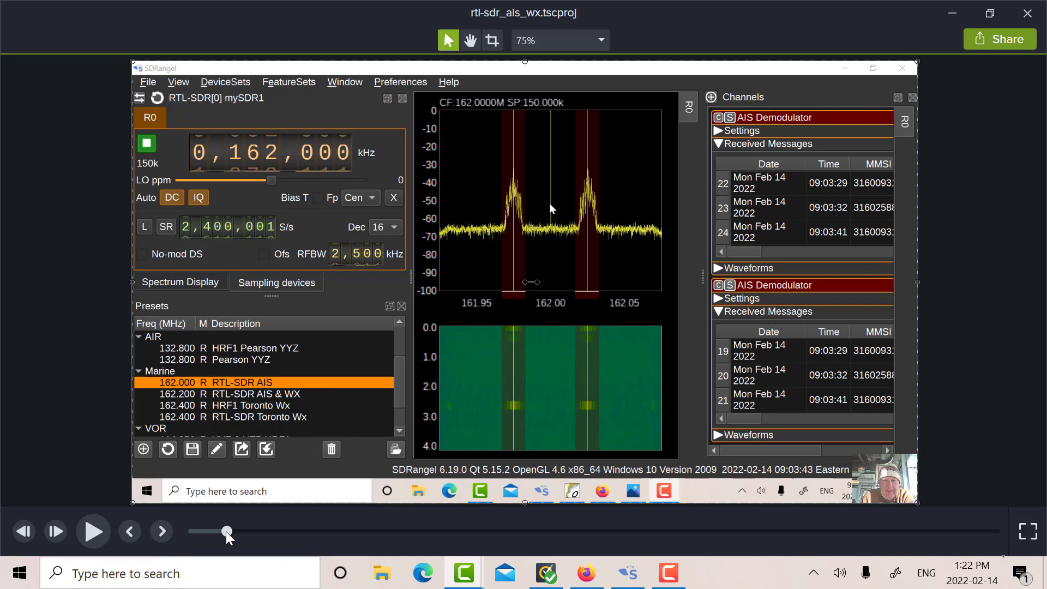
pyautogui.moveTo(227, 533); pyautogui.dragTo(262, 539)
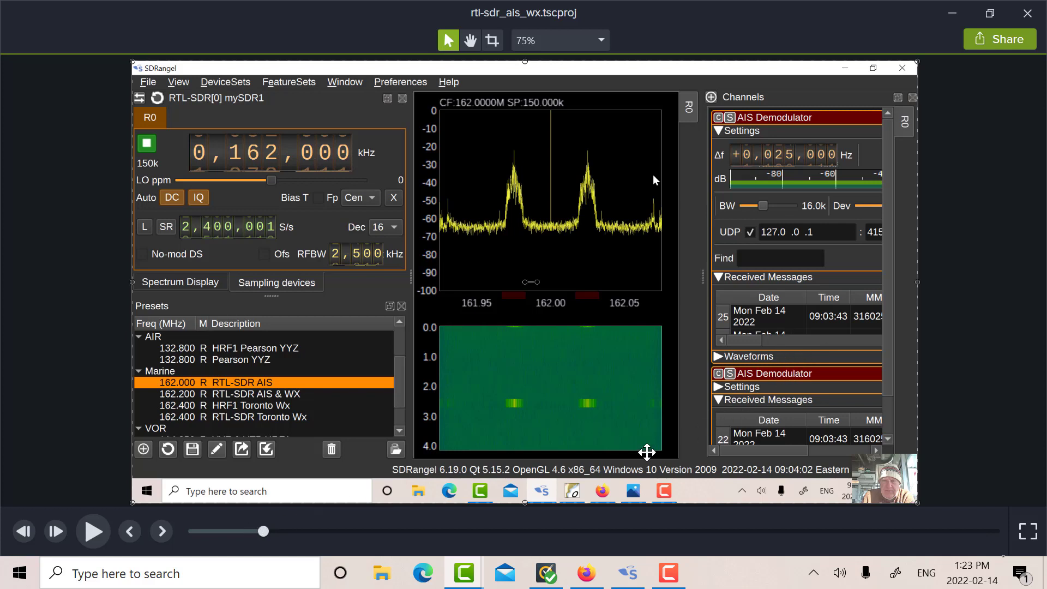
pyautogui.click(266, 532)
pyautogui.moveTo(266, 530); pyautogui.dragTo(296, 531)
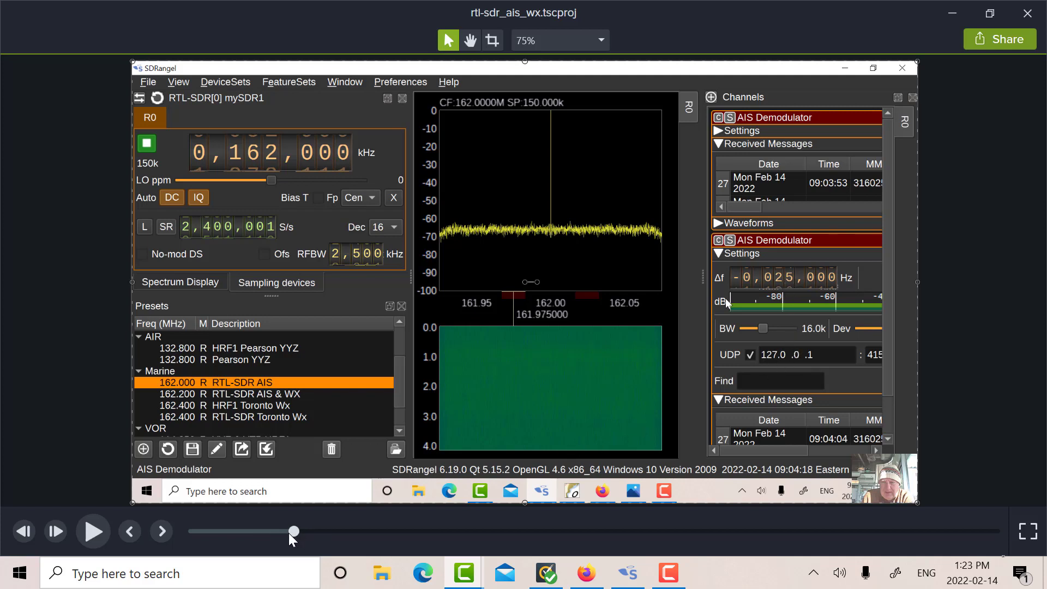
# - Scrub the recording back, then forward past the first AIS Demodulator's +25 kHz offset settings
pyautogui.moveTo(294, 532); pyautogui.dragTo(285, 532)
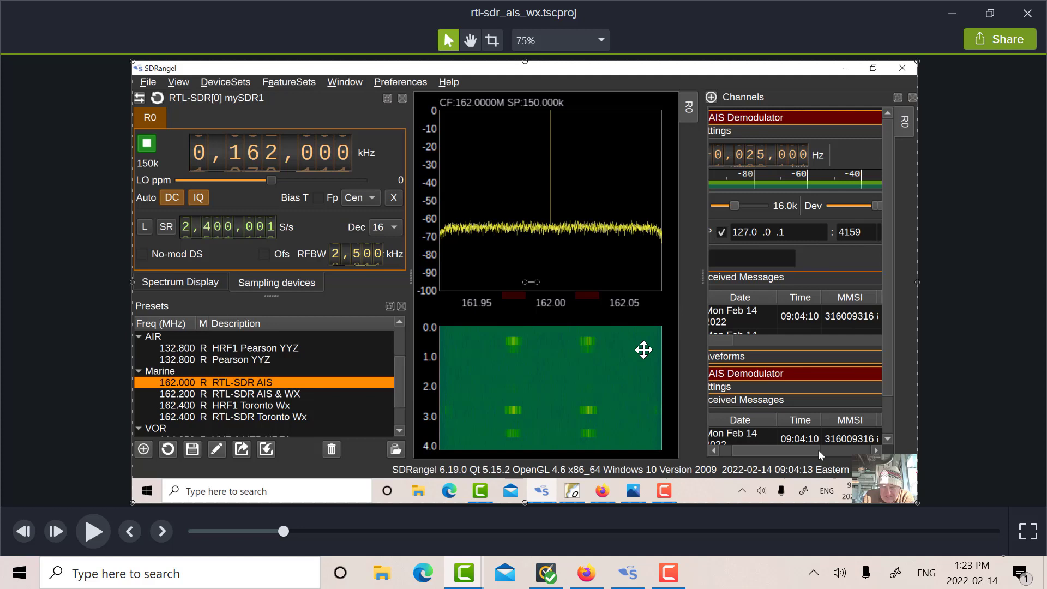
pyautogui.moveTo(285, 533); pyautogui.dragTo(286, 532)
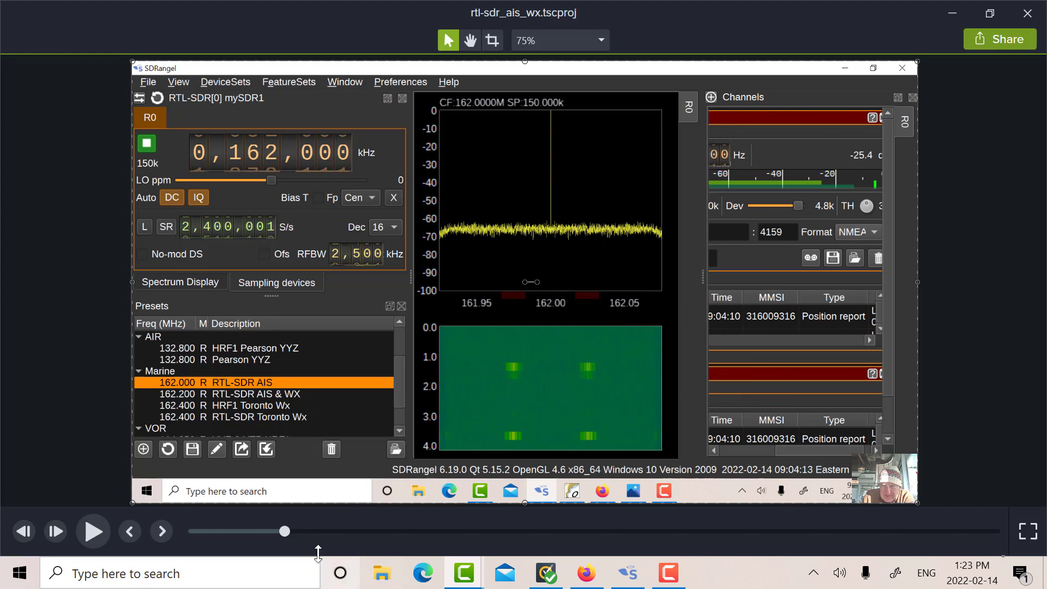
pyautogui.moveTo(284, 531); pyautogui.dragTo(321, 532)
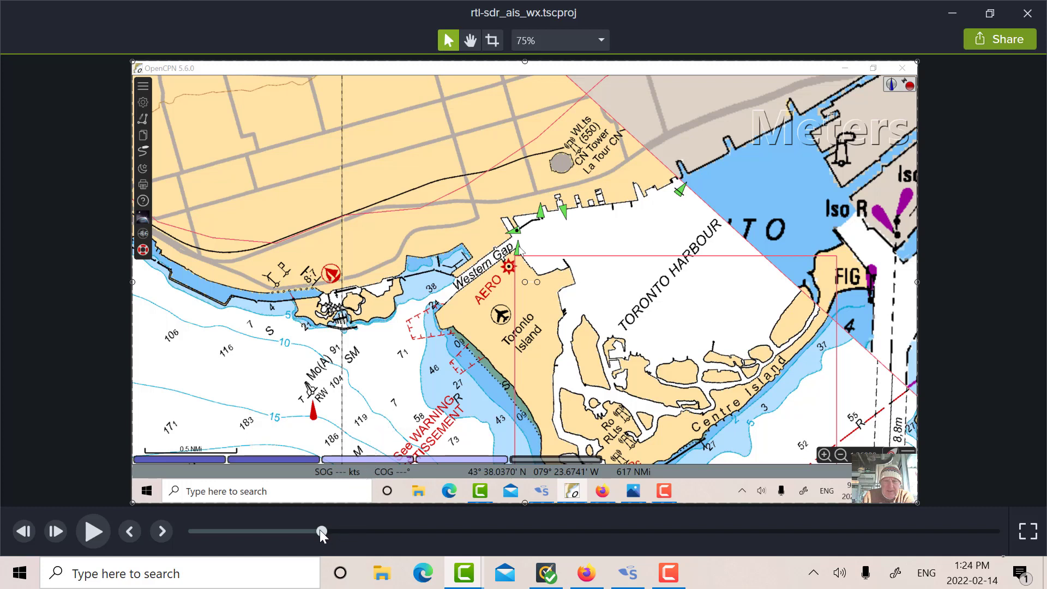
# - Jump the recording ahead past the OpenCPN chart to the shipsnow.com Toronto Harbour vessel map
pyautogui.moveTo(320, 531); pyautogui.dragTo(824, 532)
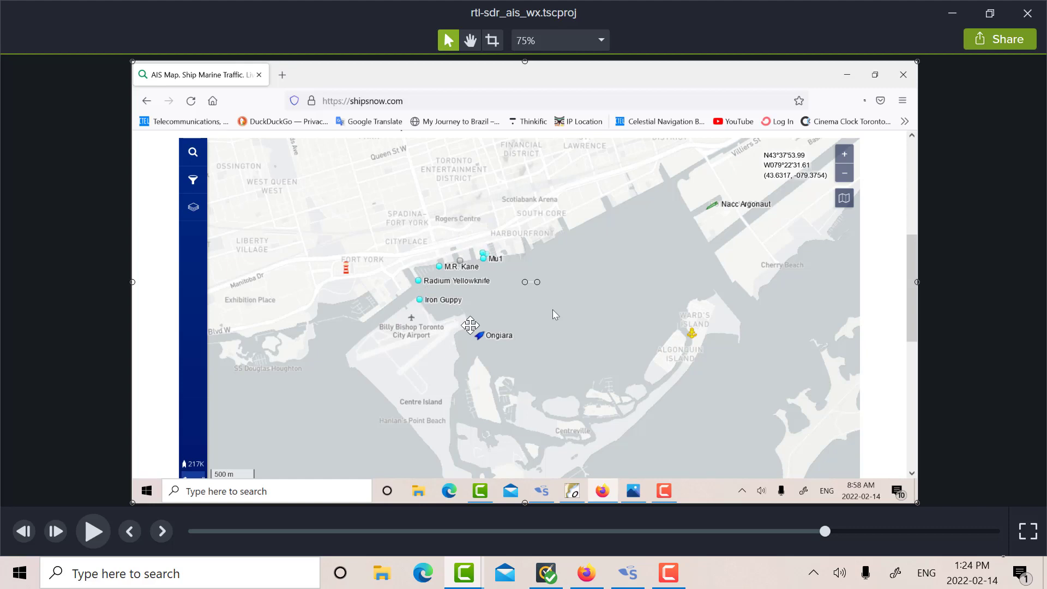
# - Drag the playhead back to SDRangel at 162,200 kHz with NFM at +200,000 Hz and AIS at −175,000 Hz
pyautogui.moveTo(826, 532); pyautogui.dragTo(358, 525)
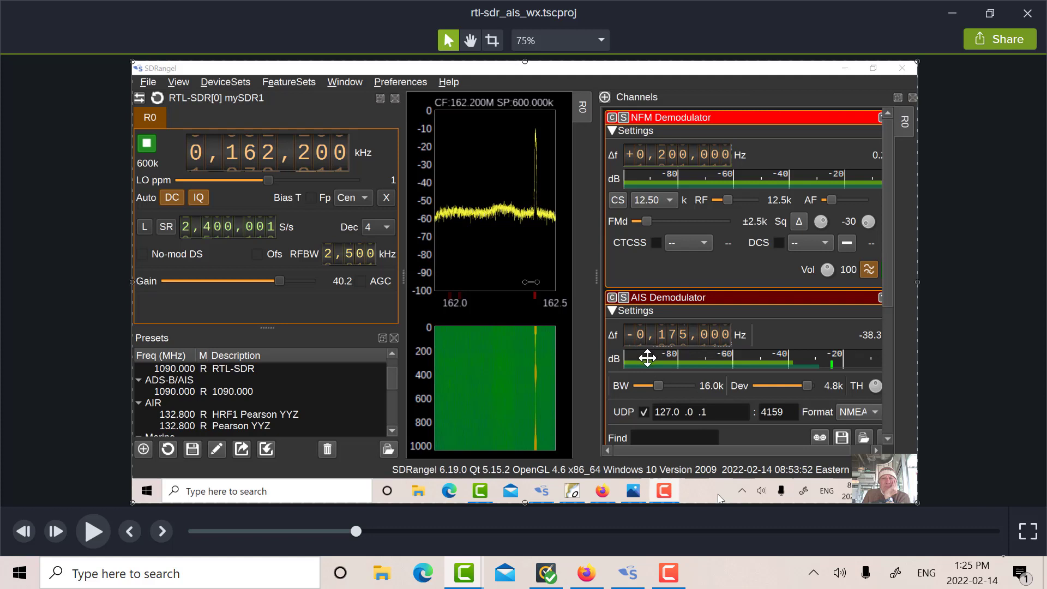
# - Play and pause the recording, then scrub to the second AIS Demodulator offset to −225,000 Hz
pyautogui.click(92, 534)
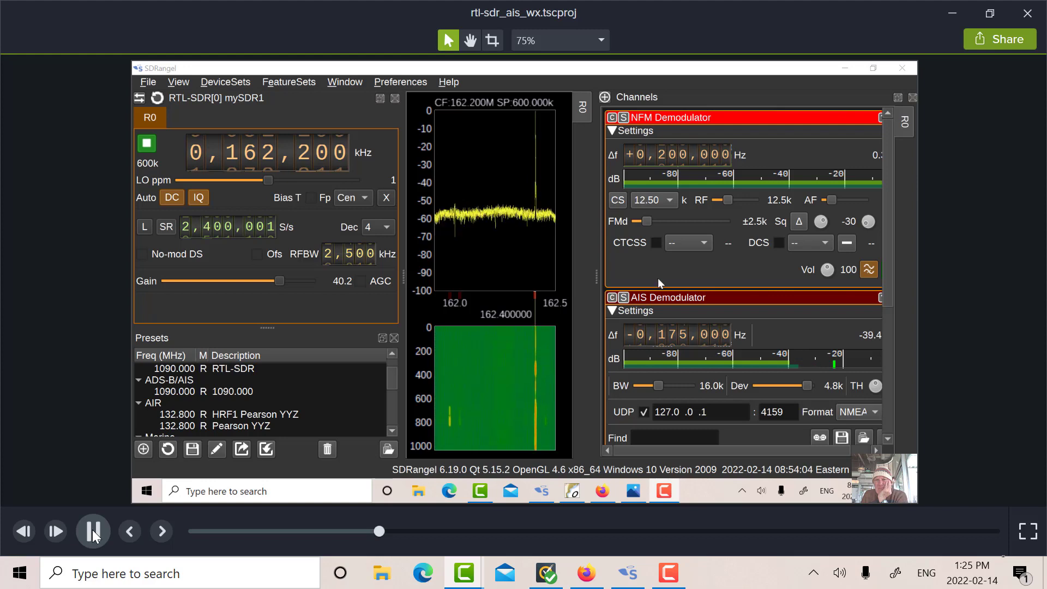
pyautogui.click(93, 529)
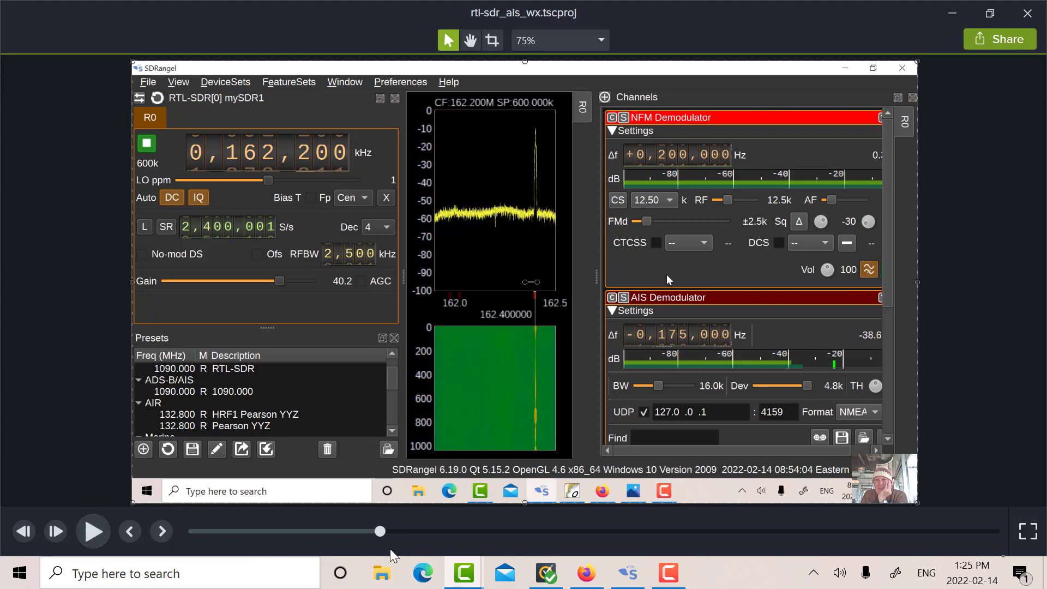
pyautogui.click(593, 531)
pyautogui.moveTo(593, 532); pyautogui.dragTo(585, 532)
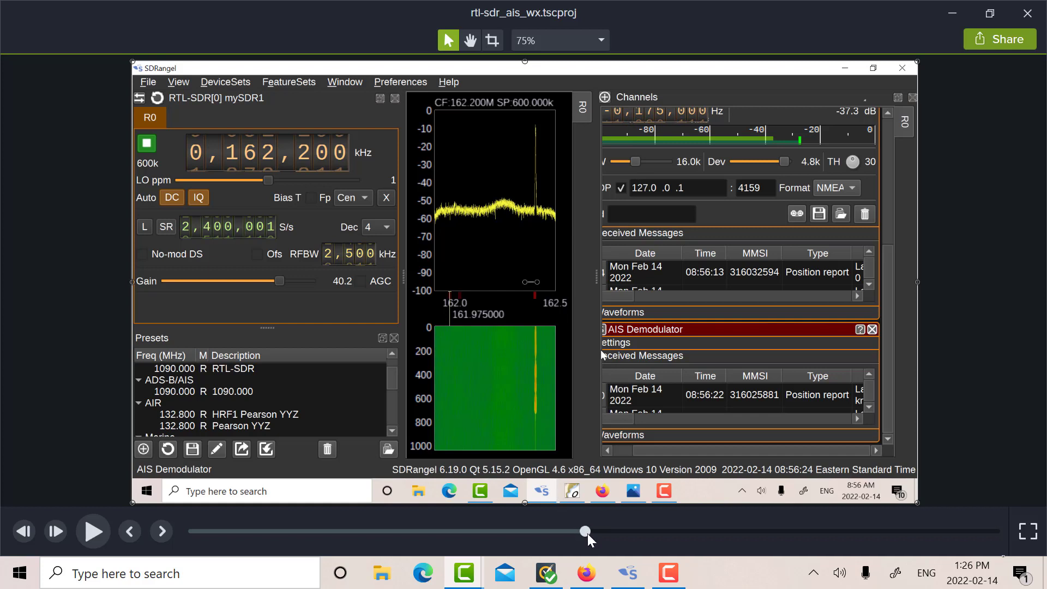
pyautogui.moveTo(587, 532); pyautogui.dragTo(594, 534)
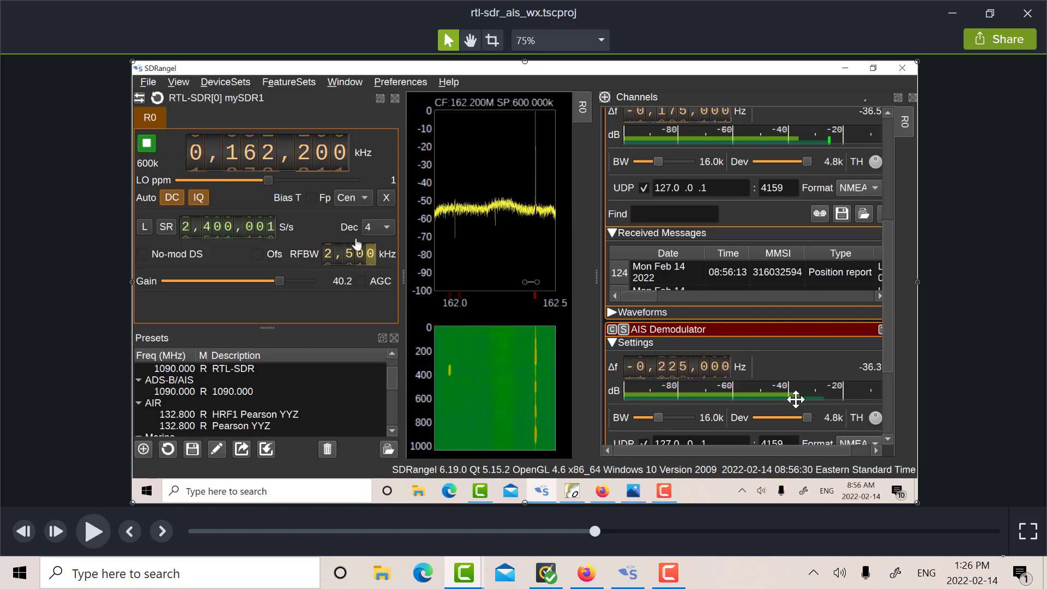
# - Minimize Camtasia and bring the live SDRangel window, with its 162.4 MHz spectrum, to the front
pyautogui.click(953, 16)
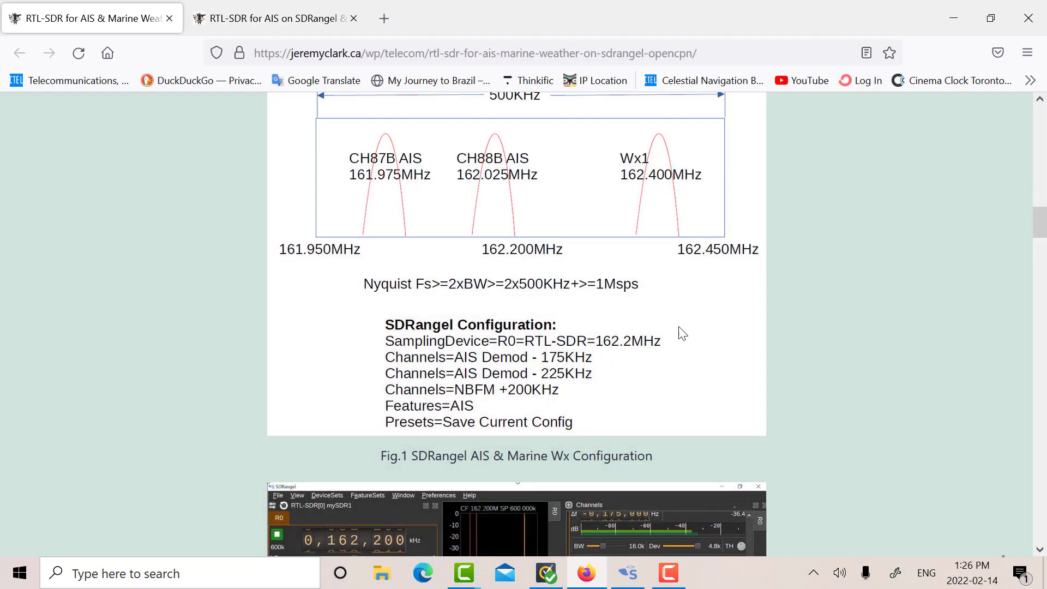
pyautogui.click(632, 580)
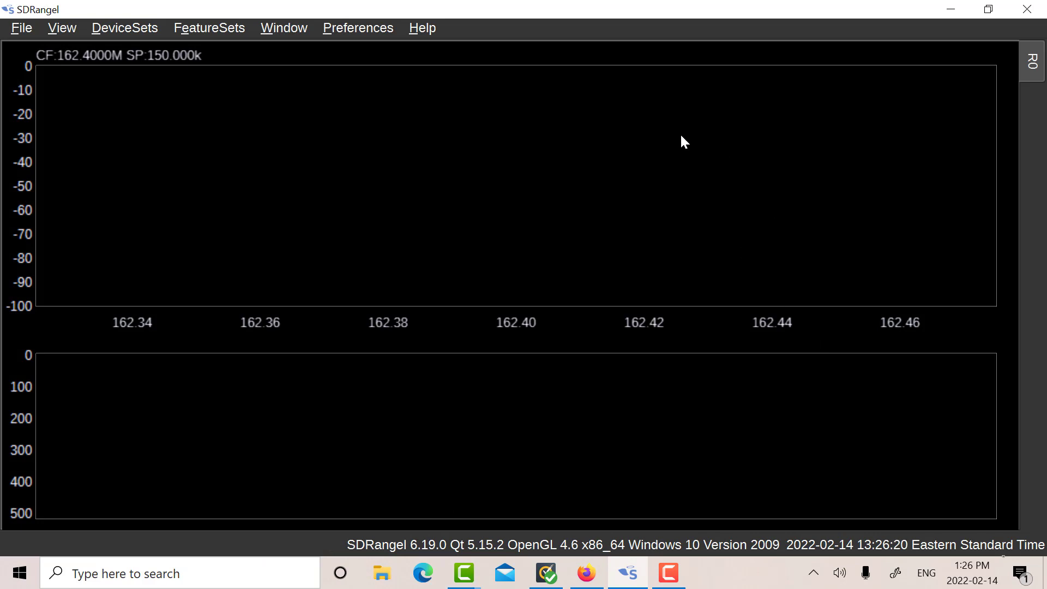
# - Dock the RTL-SDR Sampling devices panel and the Channels panel from the Window menu
pyautogui.click(269, 26)
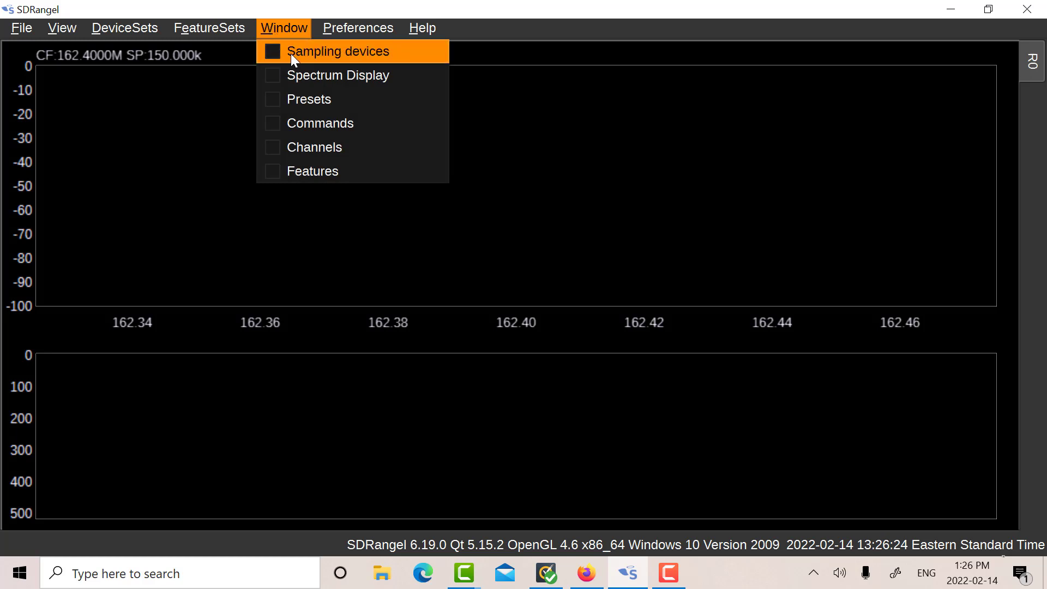
pyautogui.click(271, 51)
pyautogui.click(272, 27)
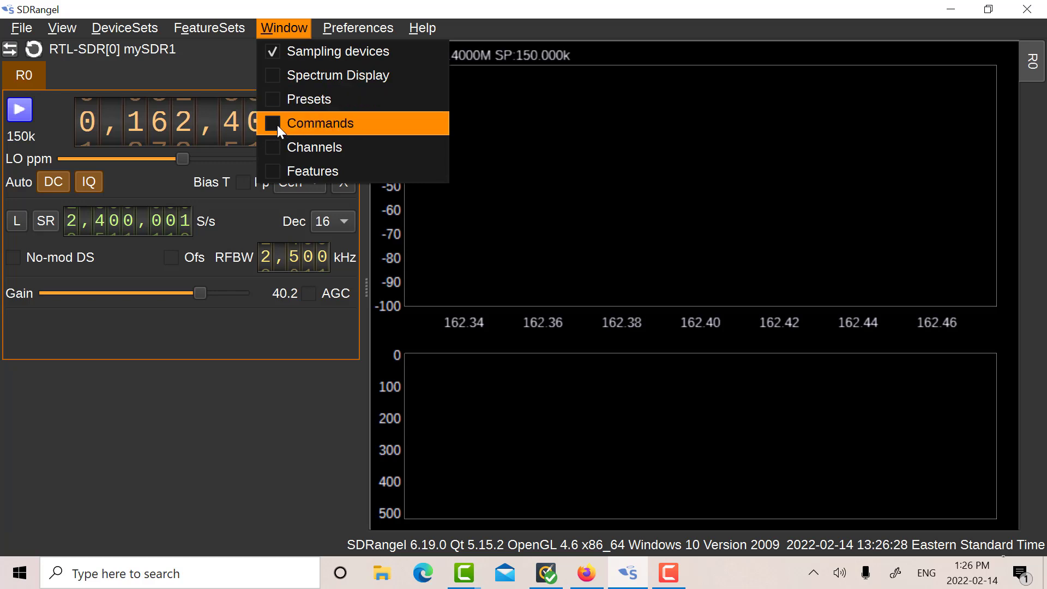
pyautogui.click(274, 147)
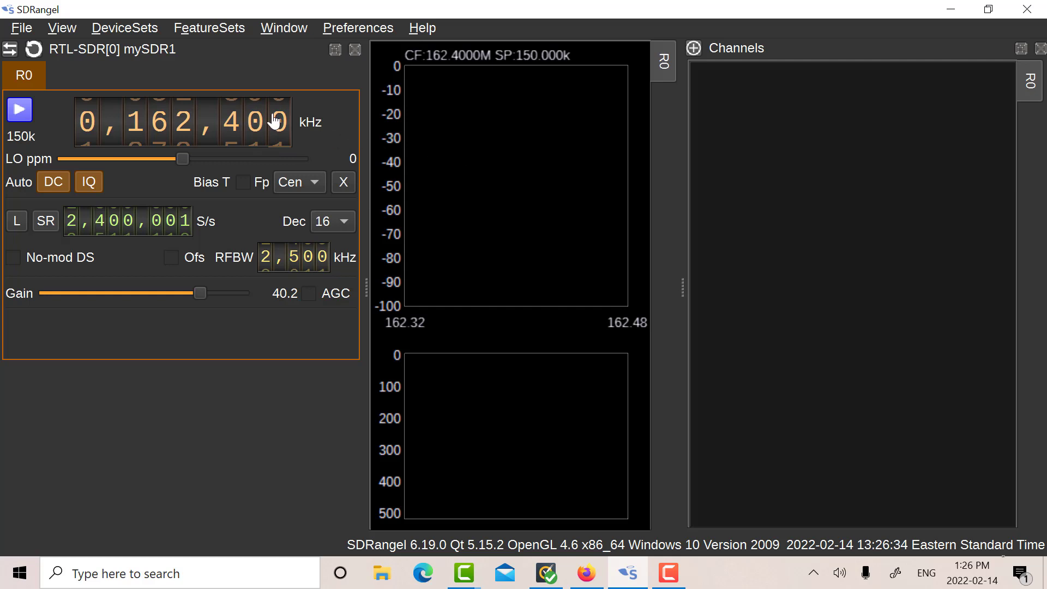
pyautogui.click(10, 50)
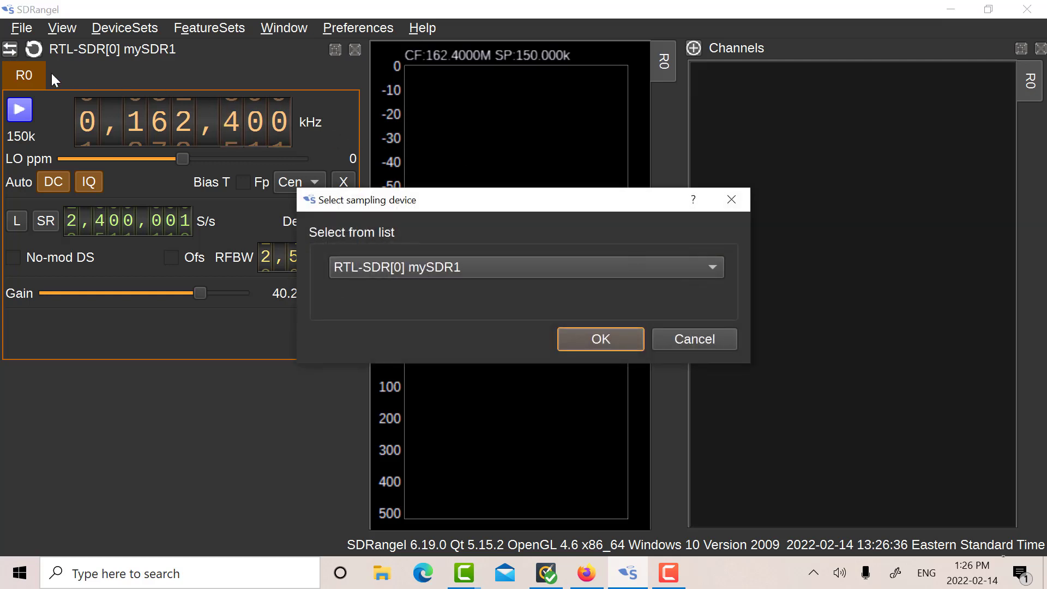
pyautogui.click(712, 265)
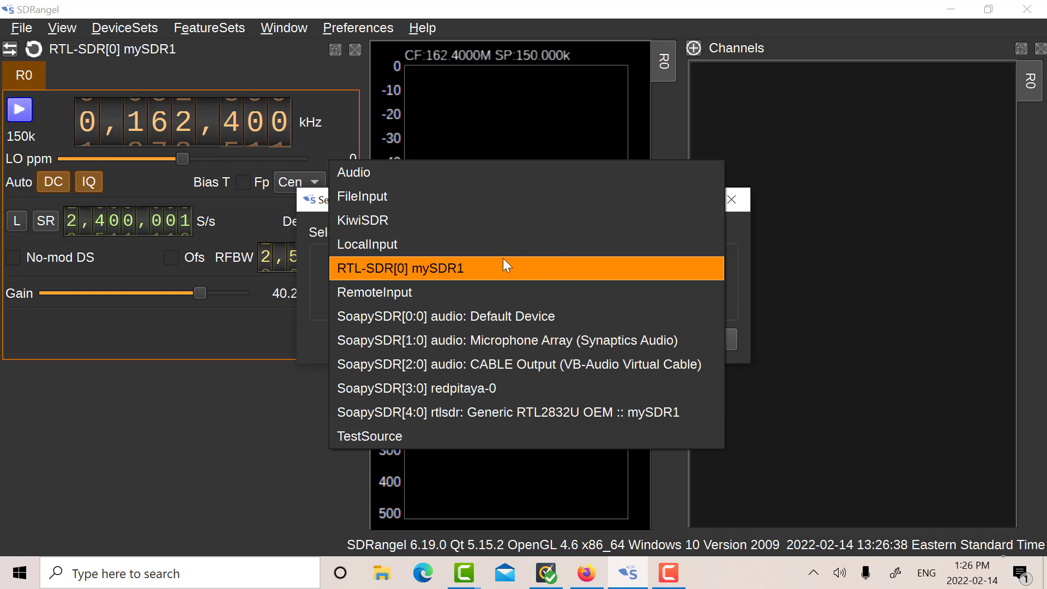
pyautogui.click(451, 269)
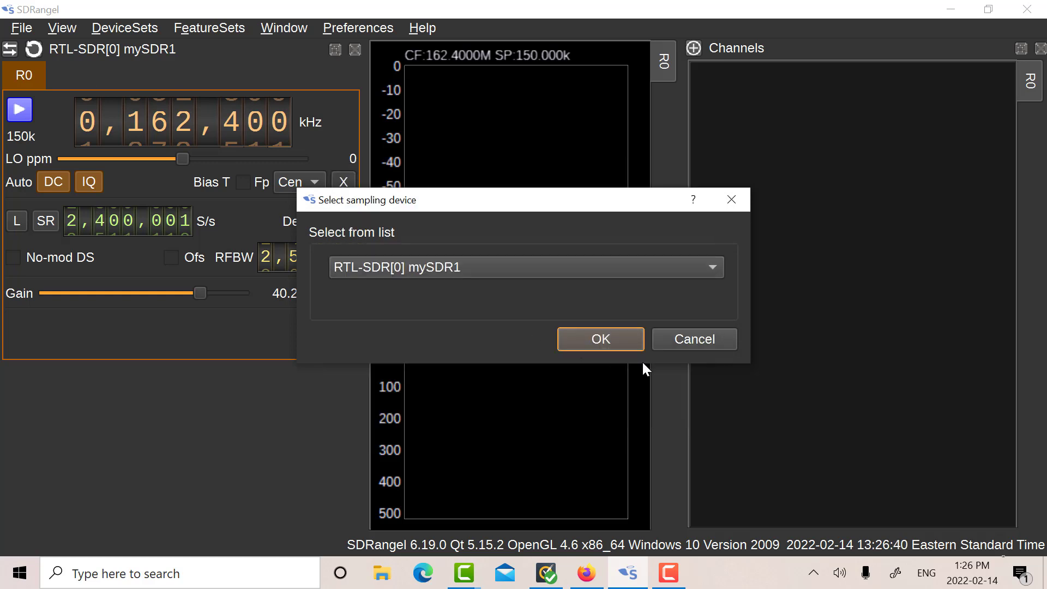
pyautogui.click(696, 339)
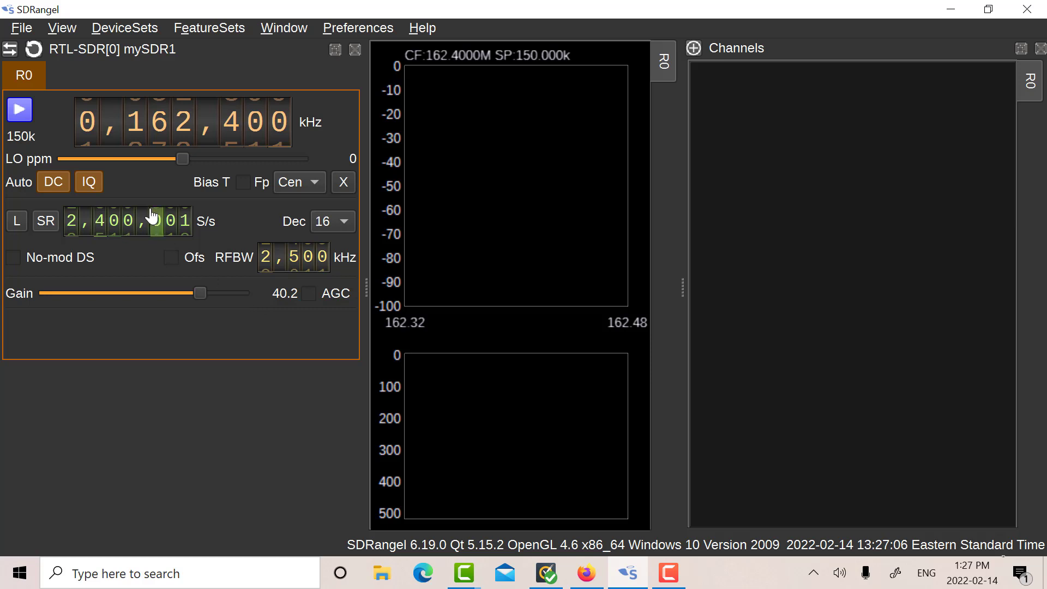
pyautogui.click(112, 24)
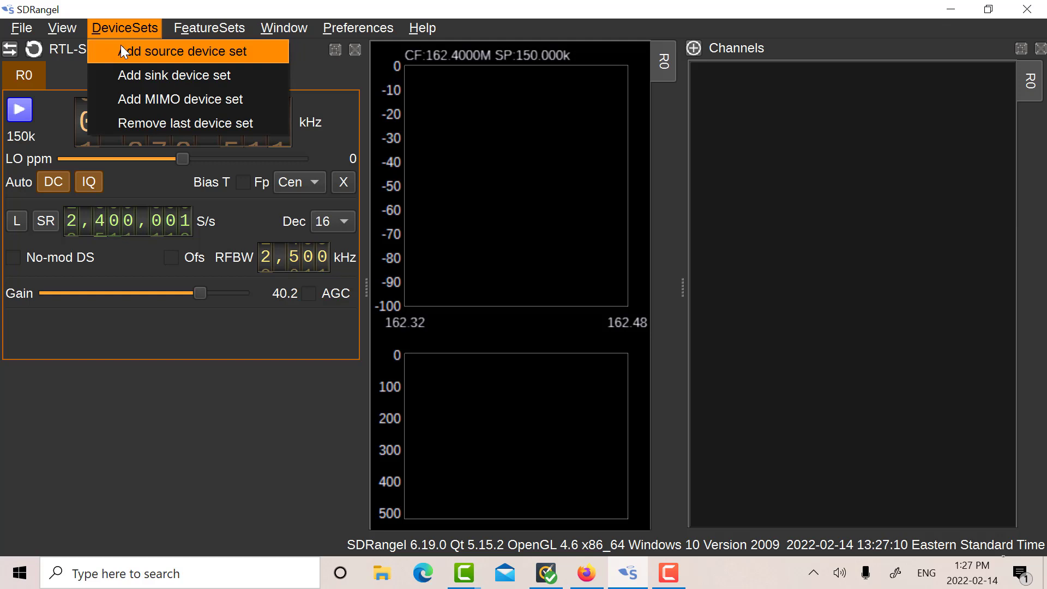
pyautogui.click(121, 24)
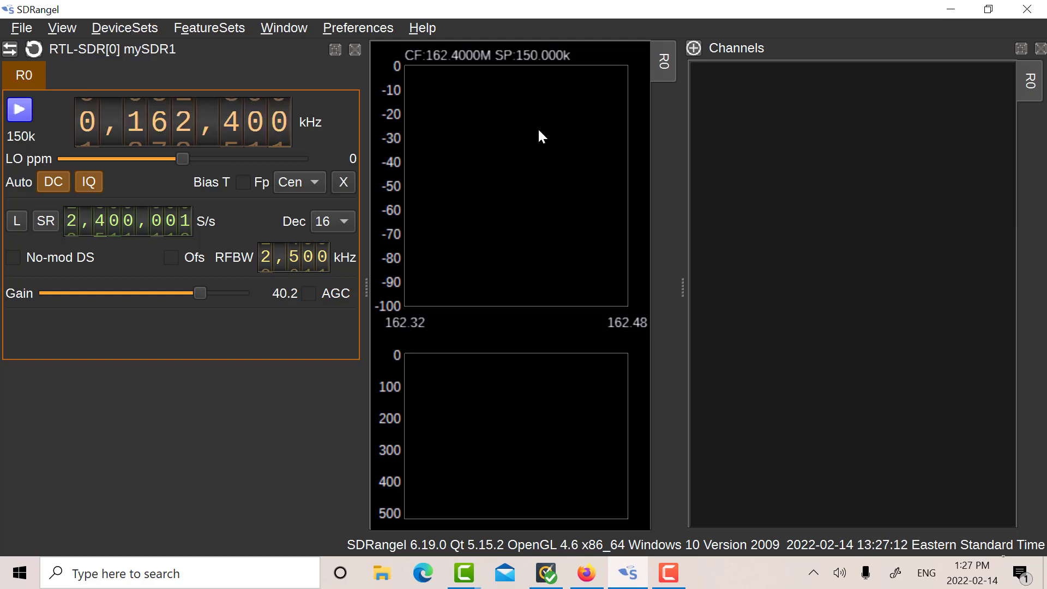
pyautogui.click(116, 26)
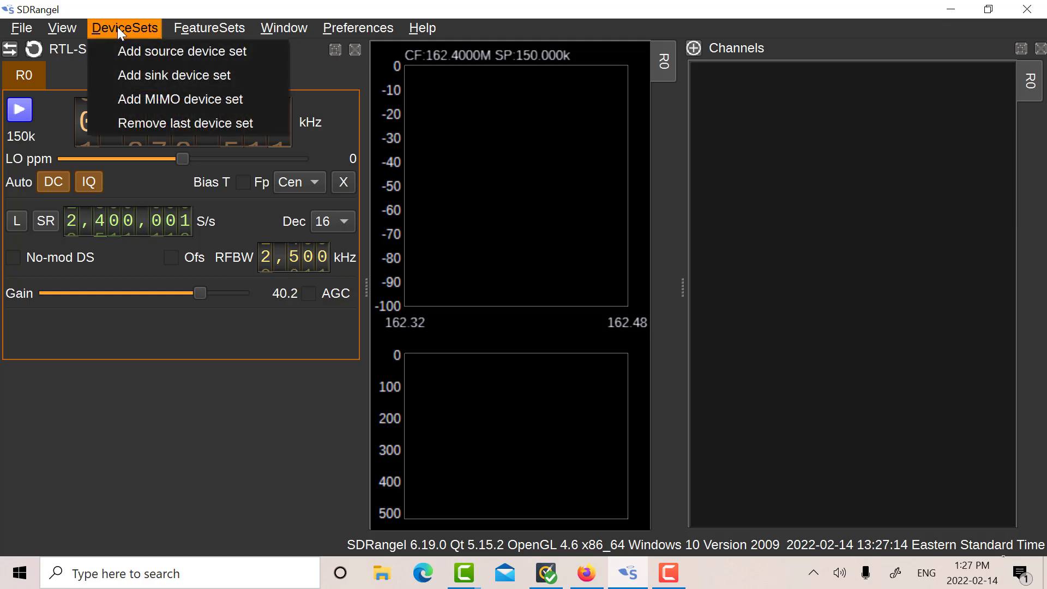
pyautogui.click(129, 25)
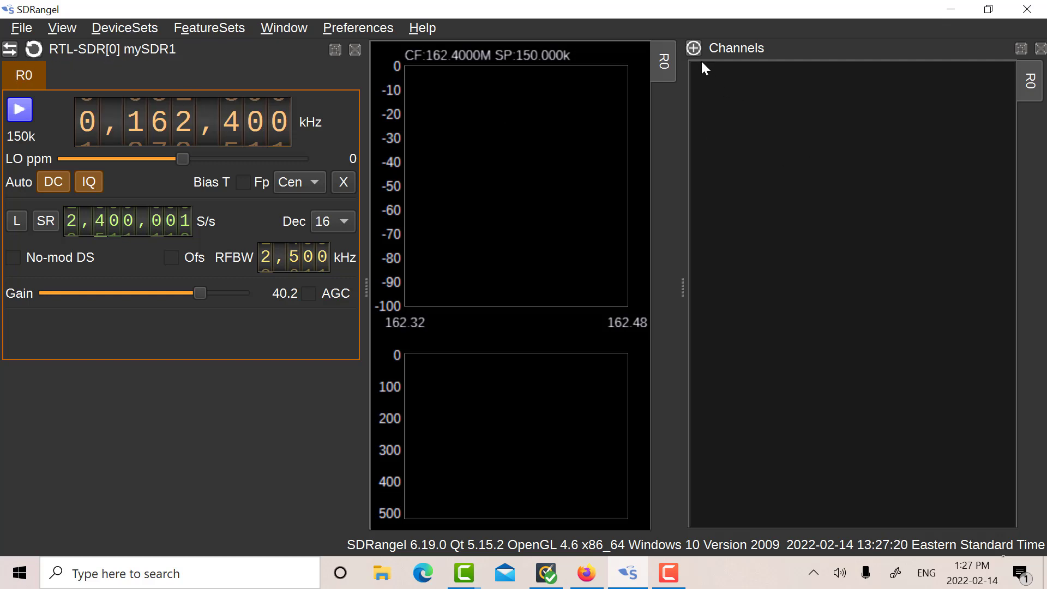
# - Add an NFM Demodulator channel, which appears at Δf +0 Hz with 12.5 kHz RF bandwidth
pyautogui.click(692, 48)
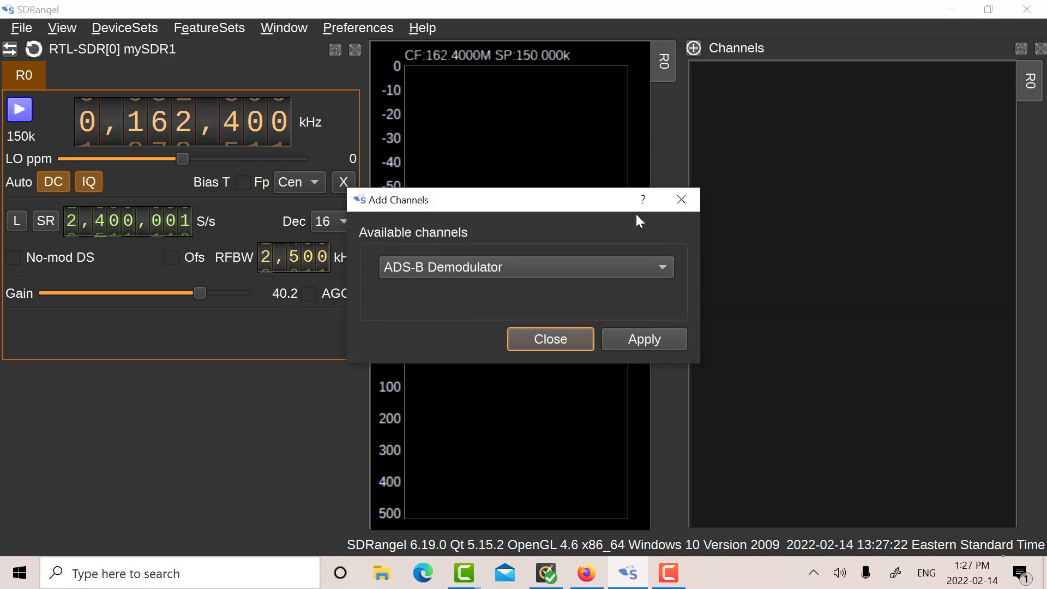
pyautogui.click(663, 268)
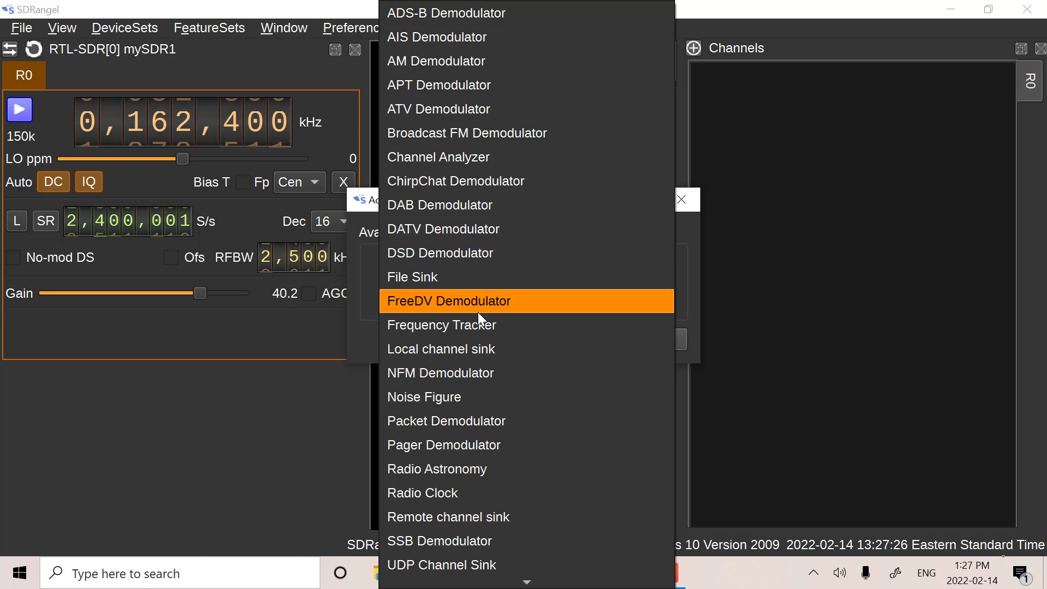
pyautogui.click(487, 376)
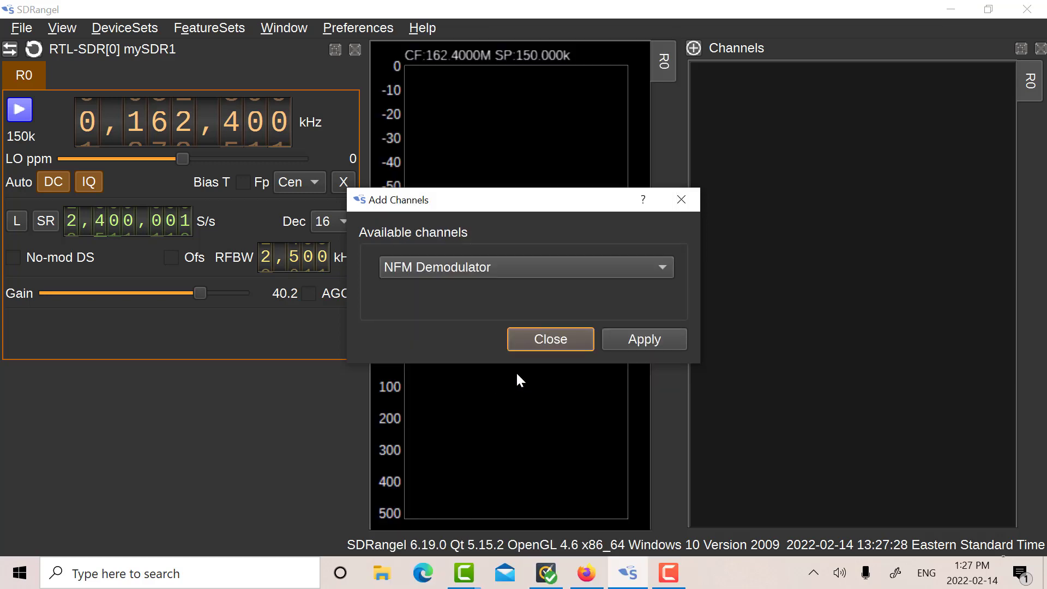
pyautogui.click(629, 344)
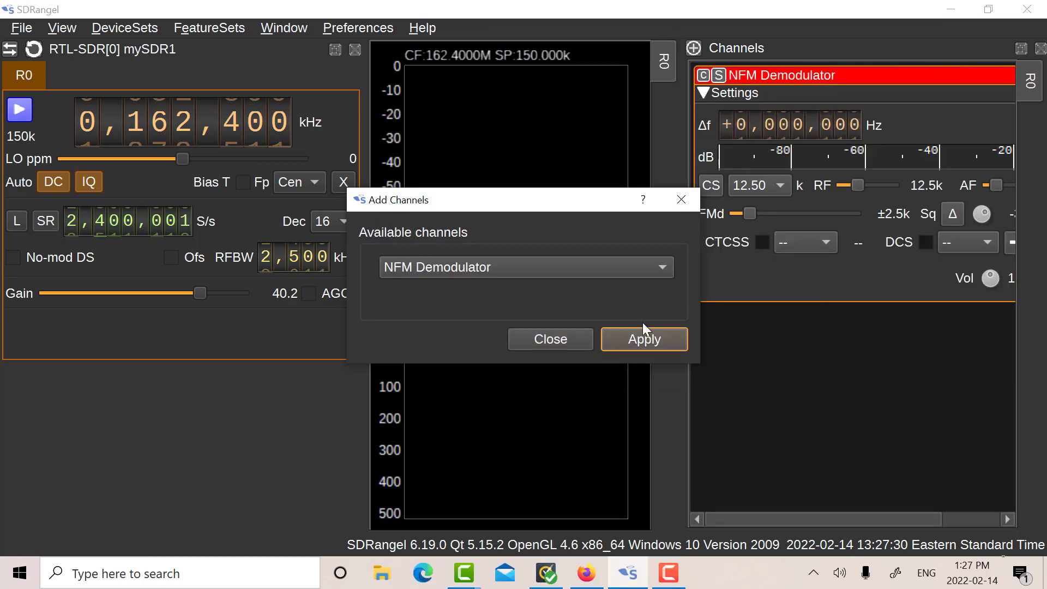
pyautogui.click(536, 348)
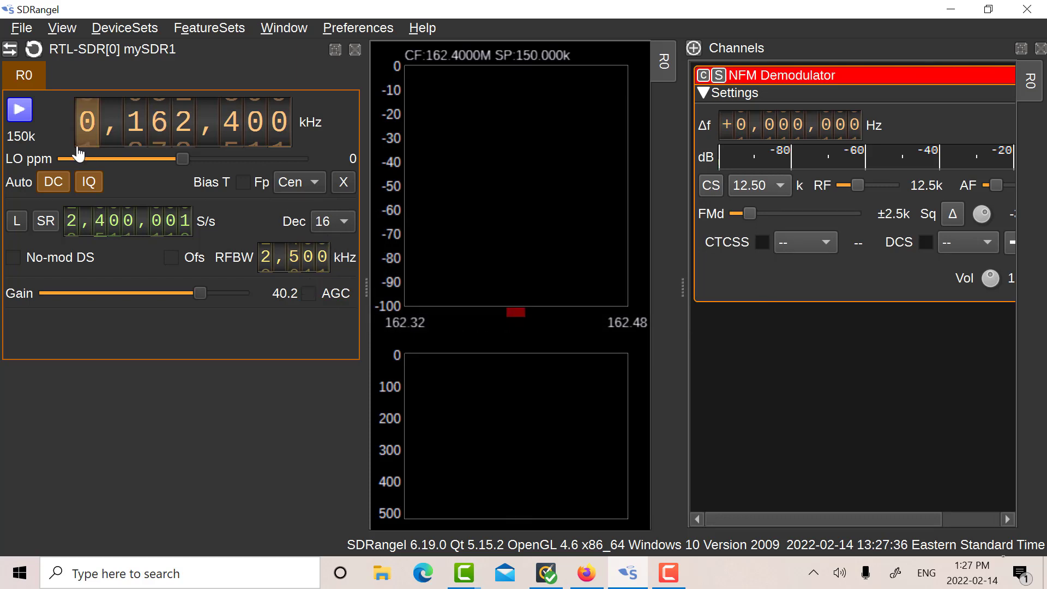
# - Briefly start and stop the RTL-SDR, retune it to 162,200 kHz, and begin adding a channel
pyautogui.click(19, 111)
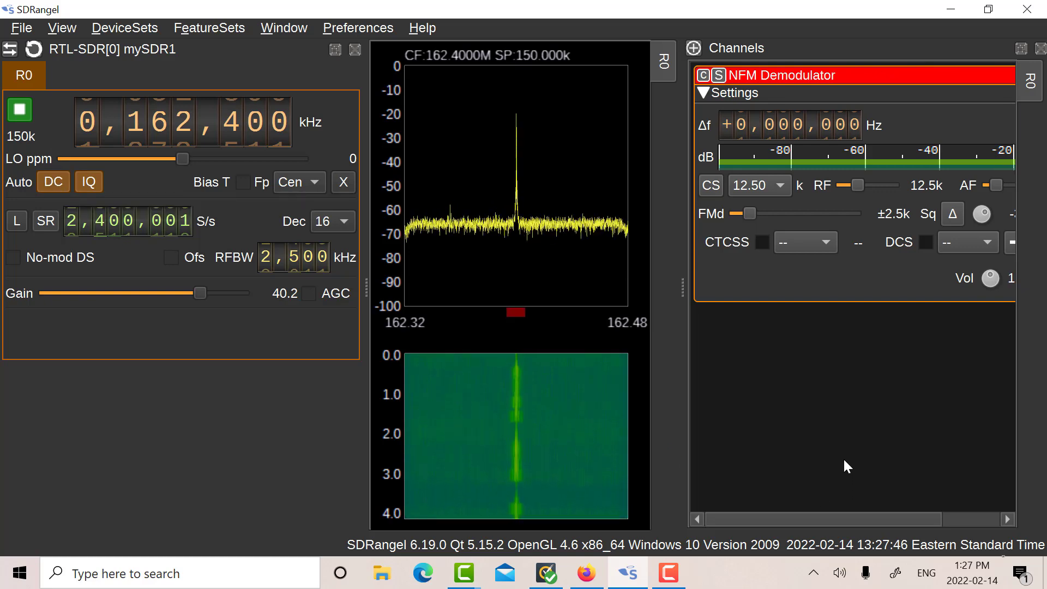
pyautogui.click(19, 111)
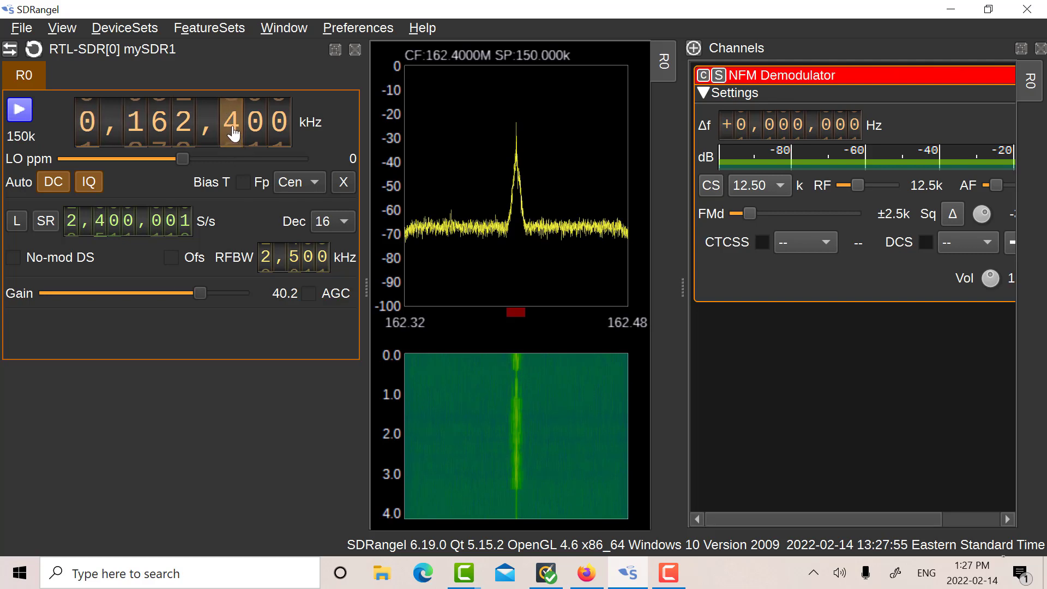
pyautogui.scroll(-1, 233, 133)
pyautogui.scroll(-1, 233, 133)
pyautogui.click(694, 48)
# - Add two AIS Demodulator channels from the Add Channels dialog, then close the dialog
pyautogui.click(648, 269)
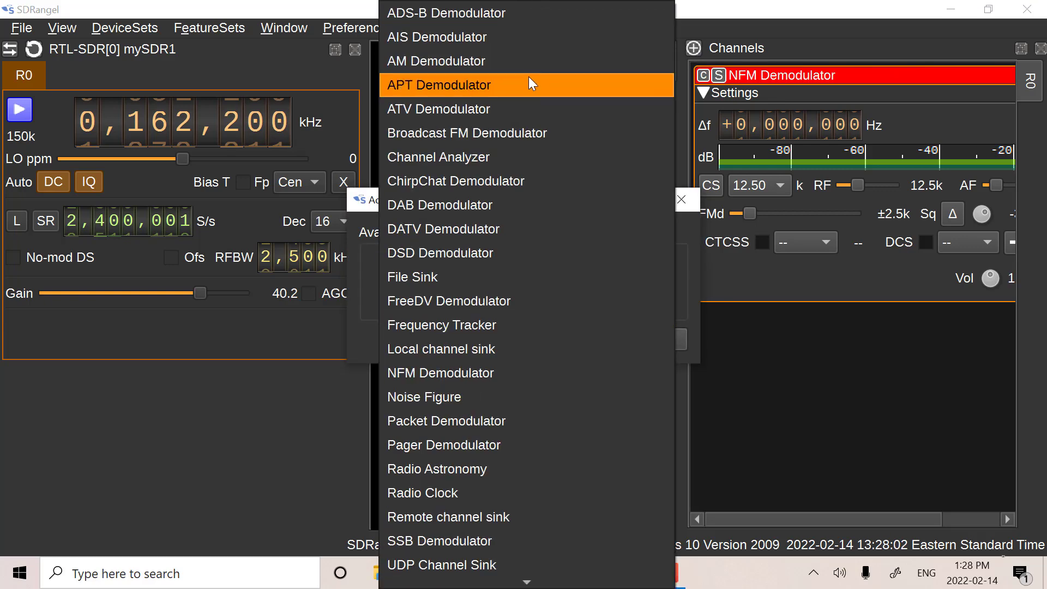
pyautogui.click(462, 37)
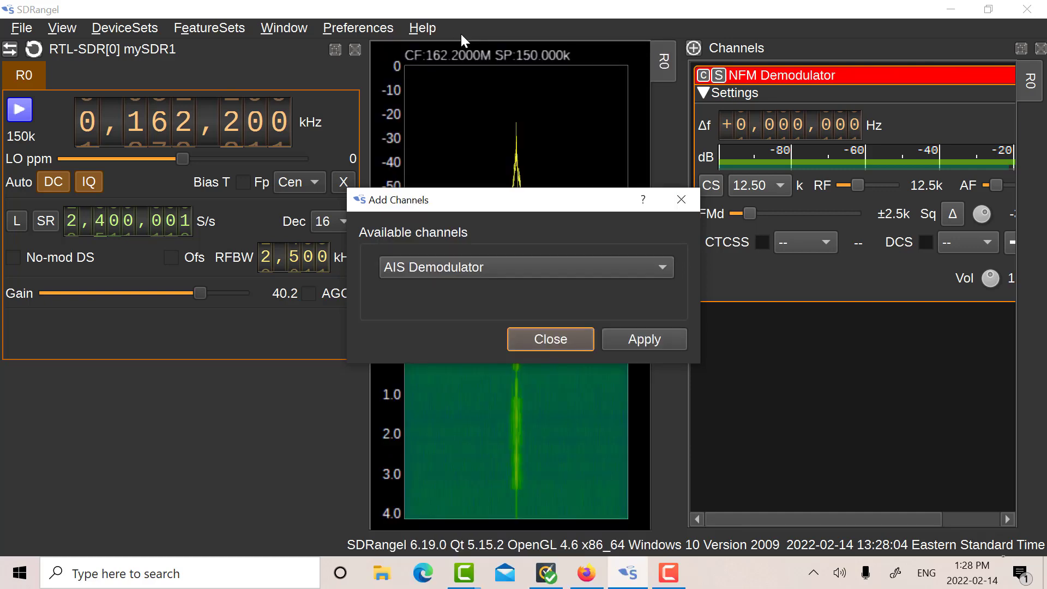
pyautogui.click(637, 339)
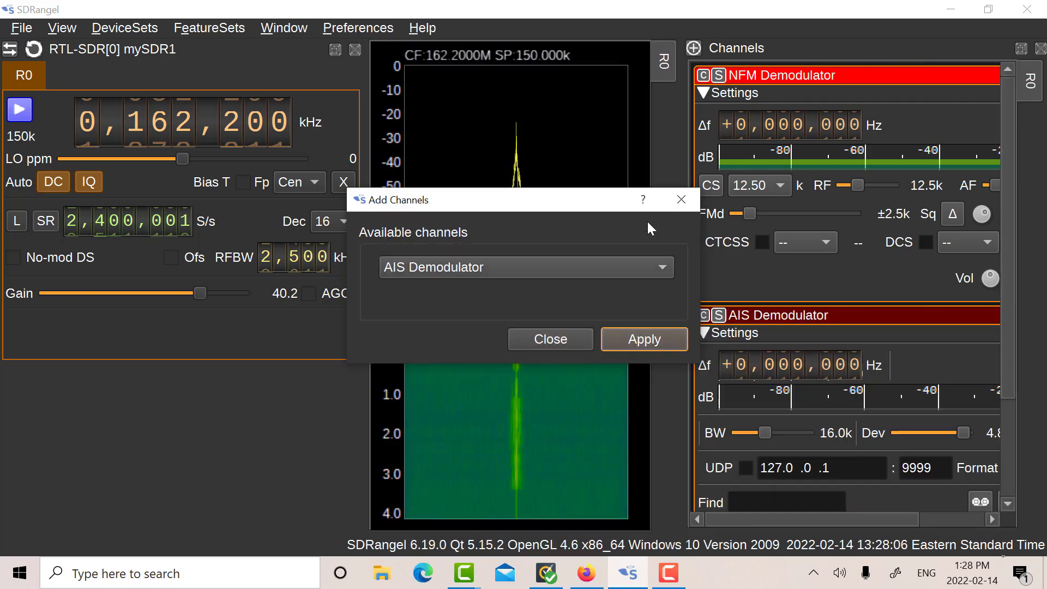
pyautogui.click(639, 338)
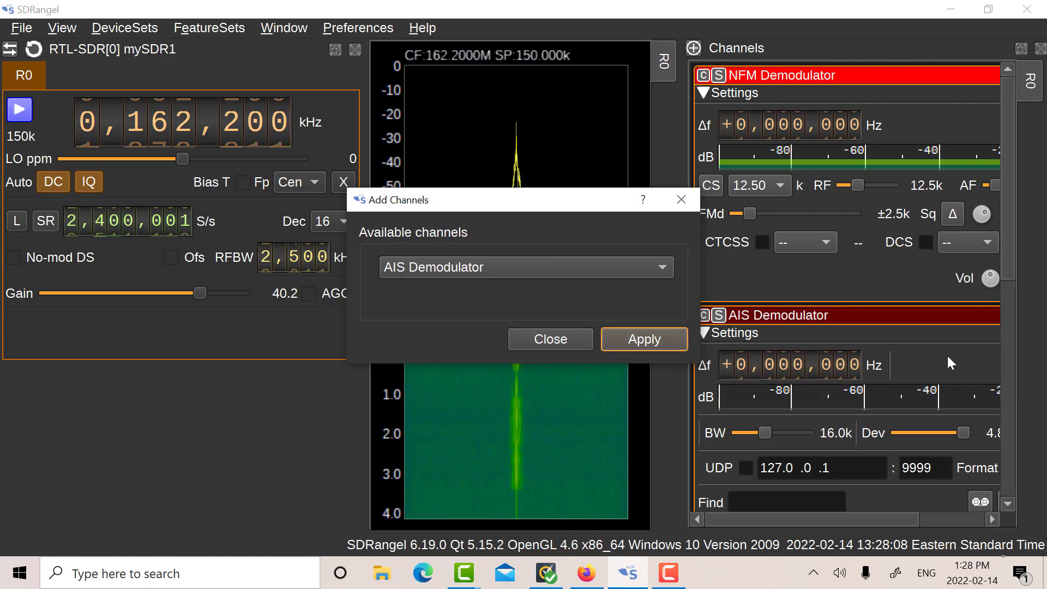
pyautogui.click(551, 339)
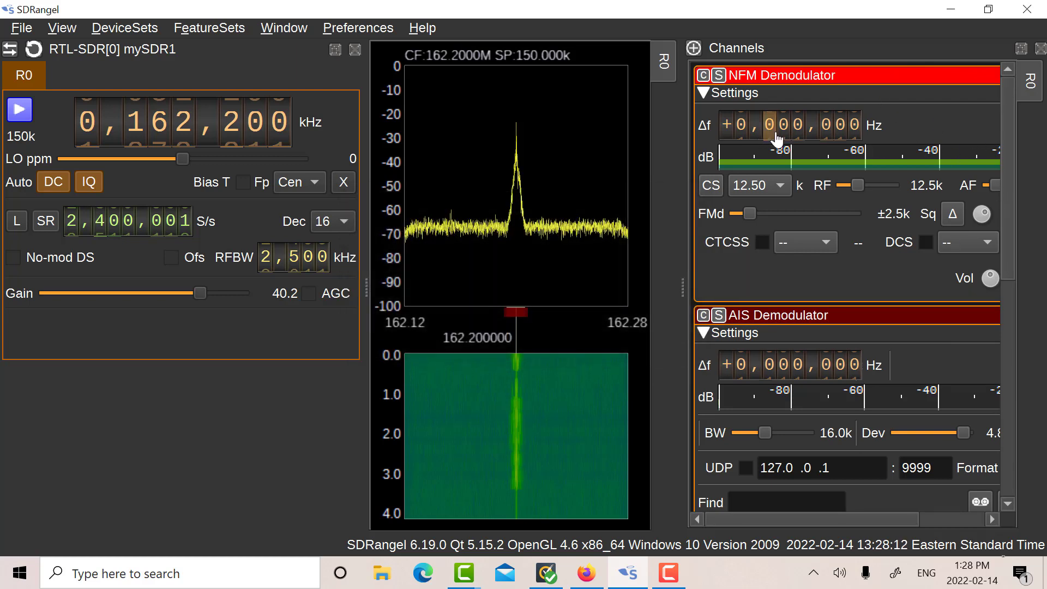
# - Set the first AIS Demodulator's Δf offset to -175,000 Hz
pyautogui.scroll(1, 772, 137)
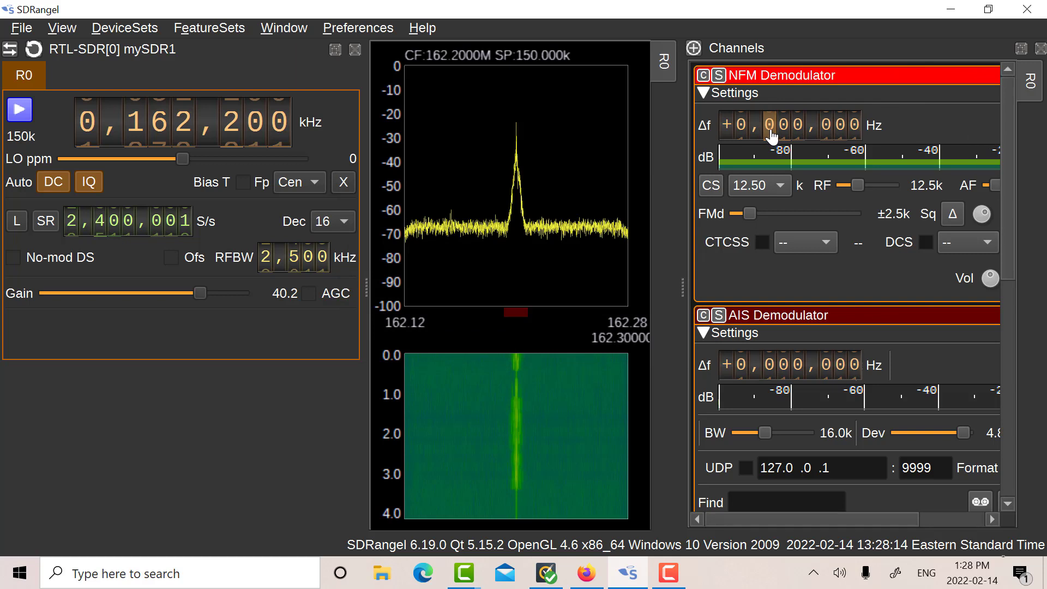
pyautogui.scroll(1, 772, 137)
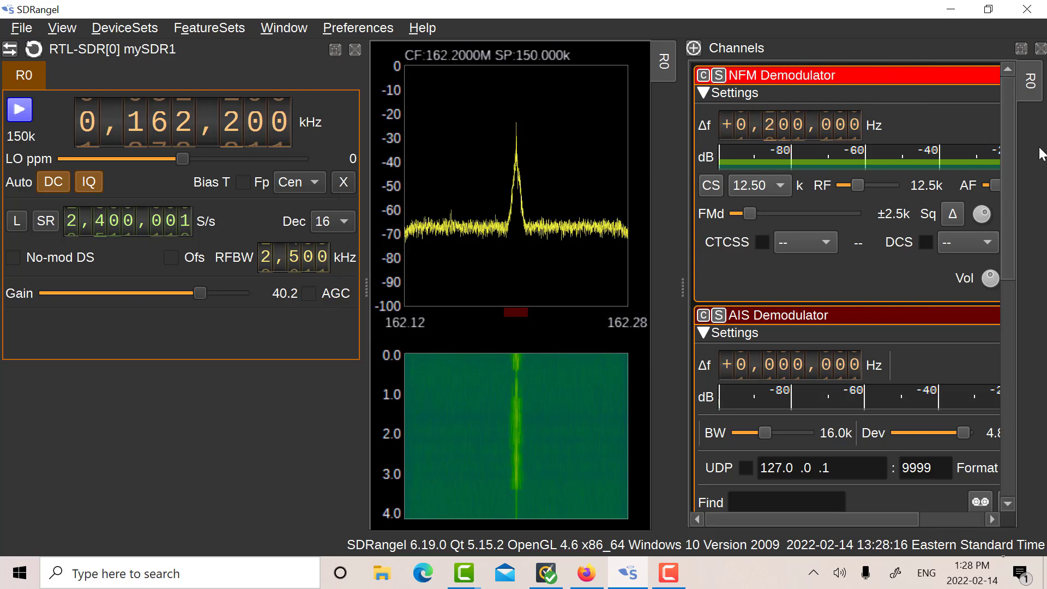
pyautogui.moveTo(1005, 148); pyautogui.dragTo(1004, 212)
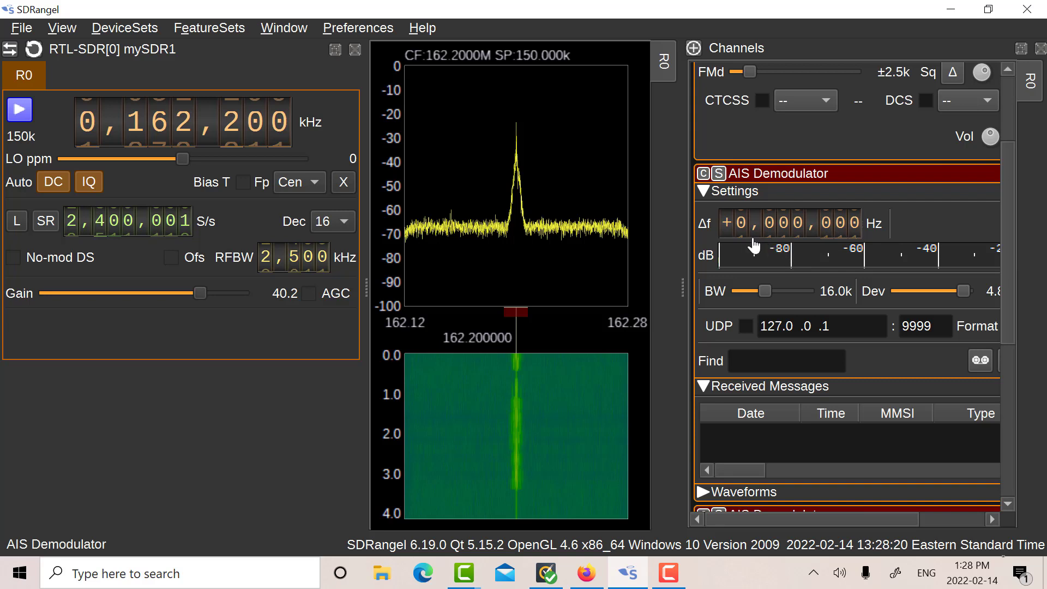
pyautogui.scroll(-1, 770, 231)
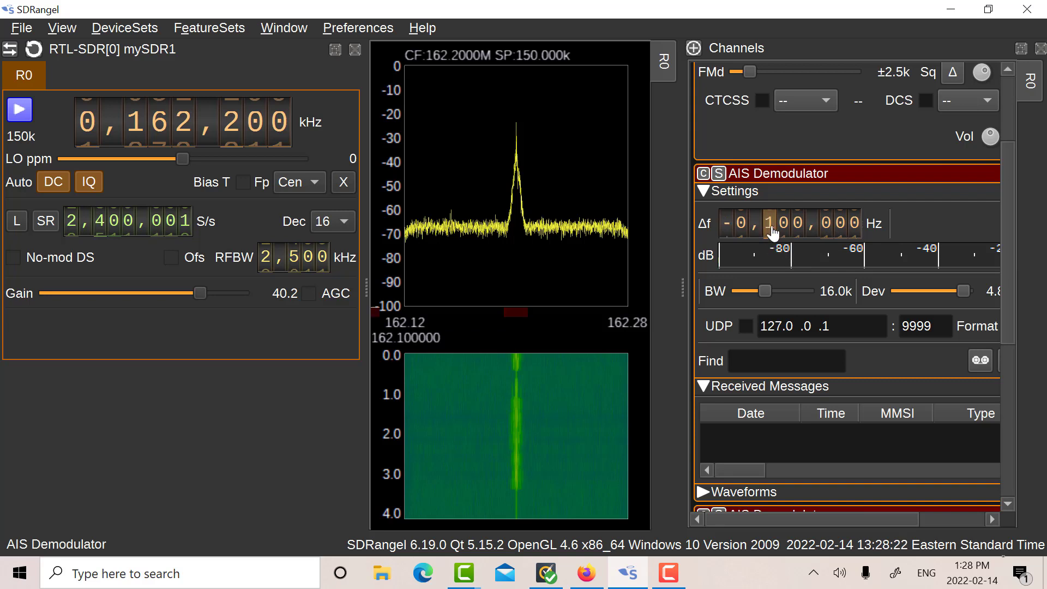
pyautogui.scroll(-4, 786, 232)
pyautogui.scroll(-1, 786, 232)
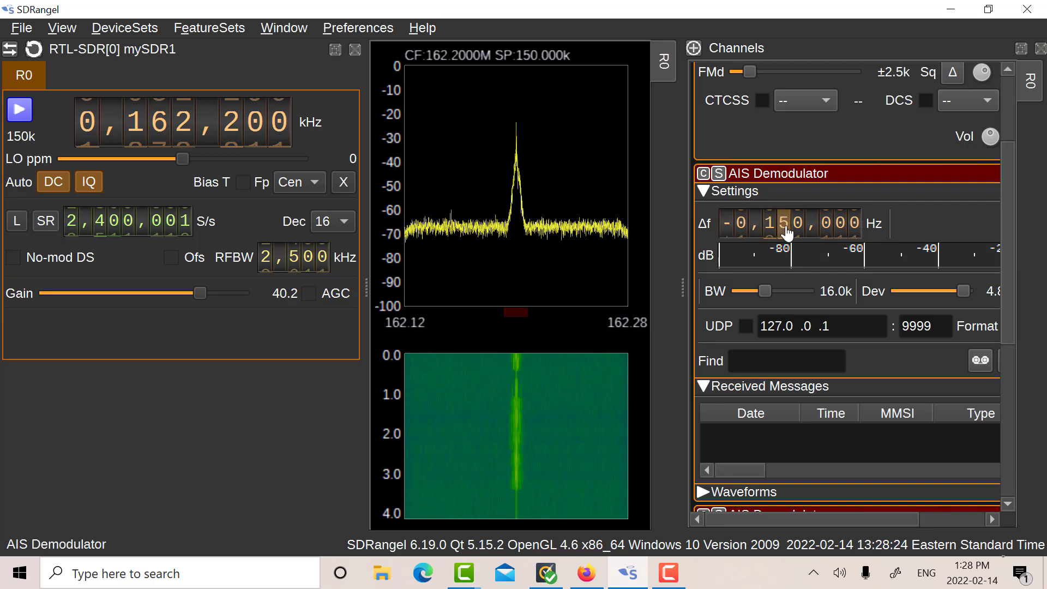
pyautogui.scroll(-1, 786, 232)
pyautogui.scroll(-1, 806, 170)
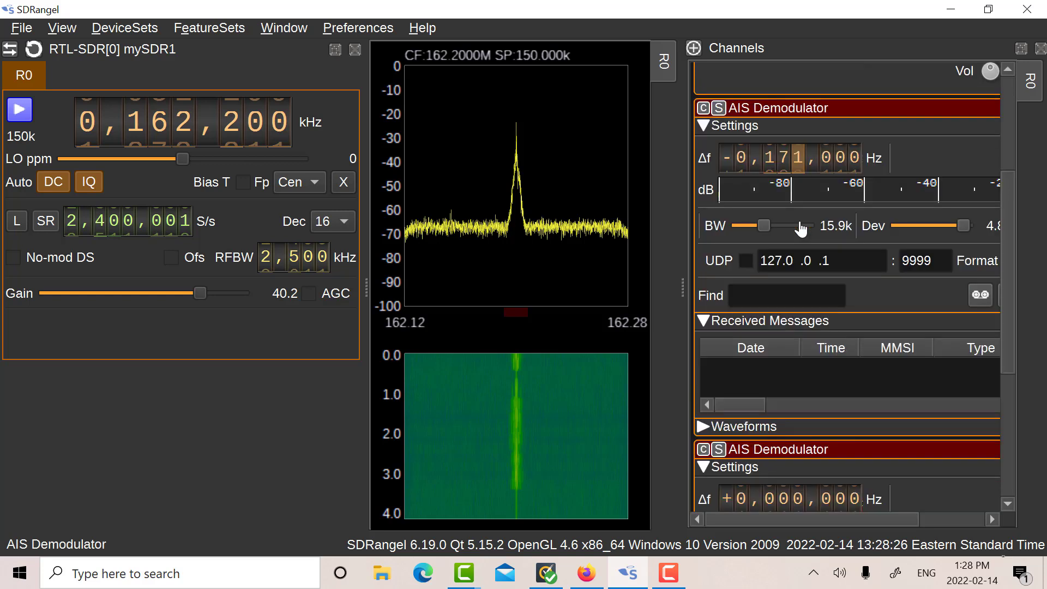
pyautogui.scroll(-4, 799, 163)
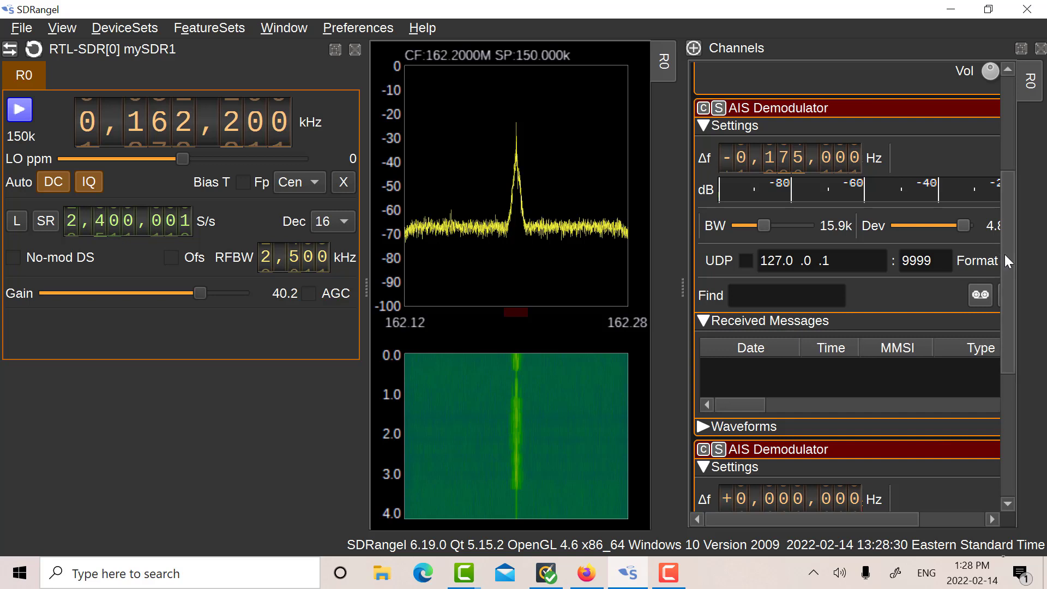
# - Set the second AIS Demodulator's Δf offset to -225,000 Hz
pyautogui.moveTo(1004, 254); pyautogui.dragTo(1006, 349)
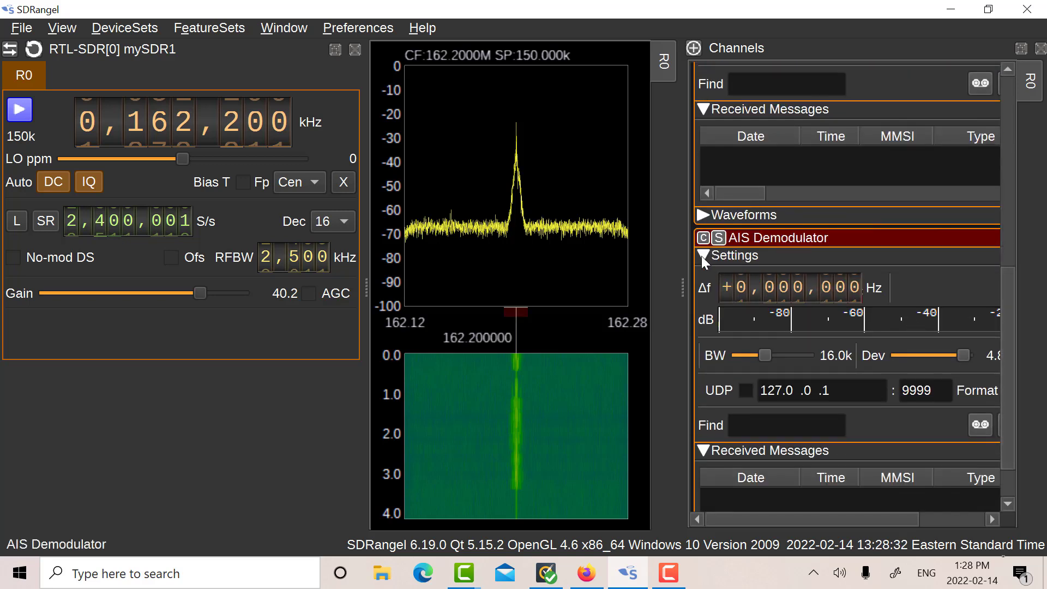
pyautogui.scroll(-2, 770, 295)
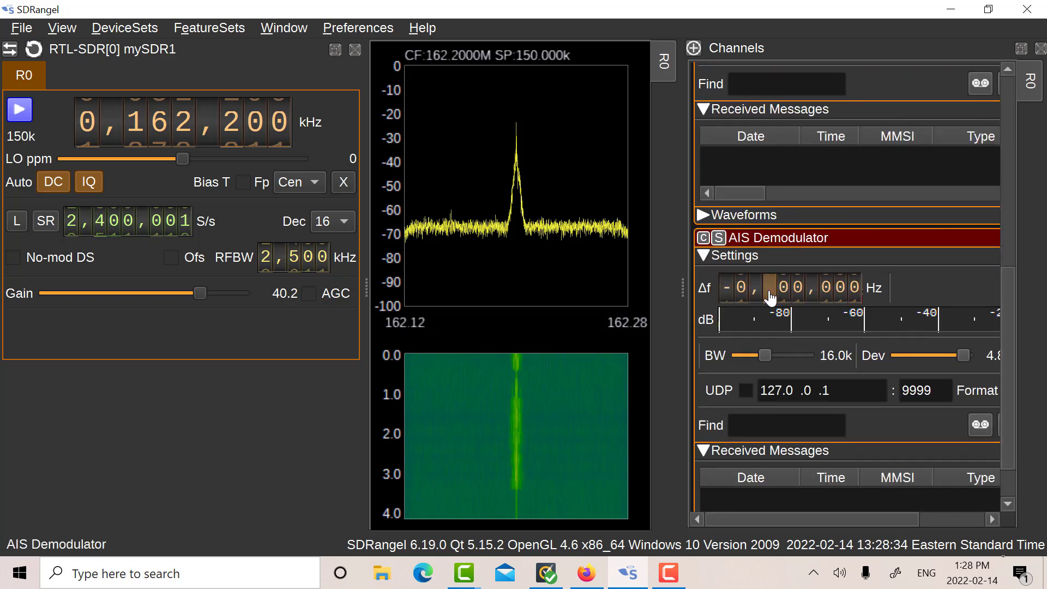
pyautogui.scroll(-1, 785, 299)
pyautogui.scroll(-1, 785, 295)
pyautogui.scroll(-2, 796, 293)
pyautogui.scroll(-1, 796, 293)
pyautogui.scroll(1, 1012, 293)
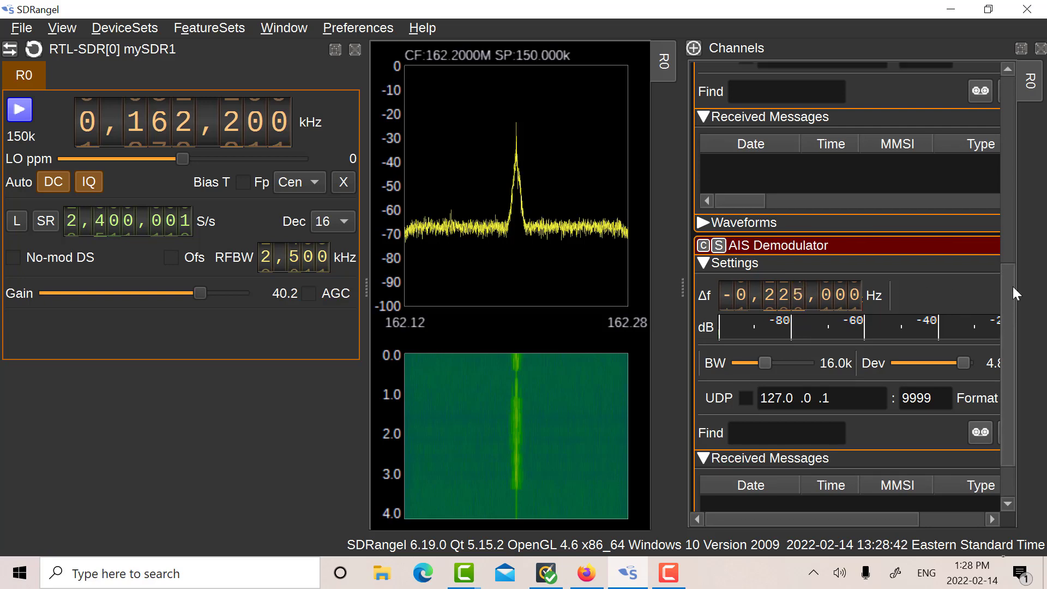
# - Set the first AIS channel's UDP port to 4159 and its output format to NMEA
pyautogui.moveTo(1012, 287); pyautogui.dragTo(1013, 119)
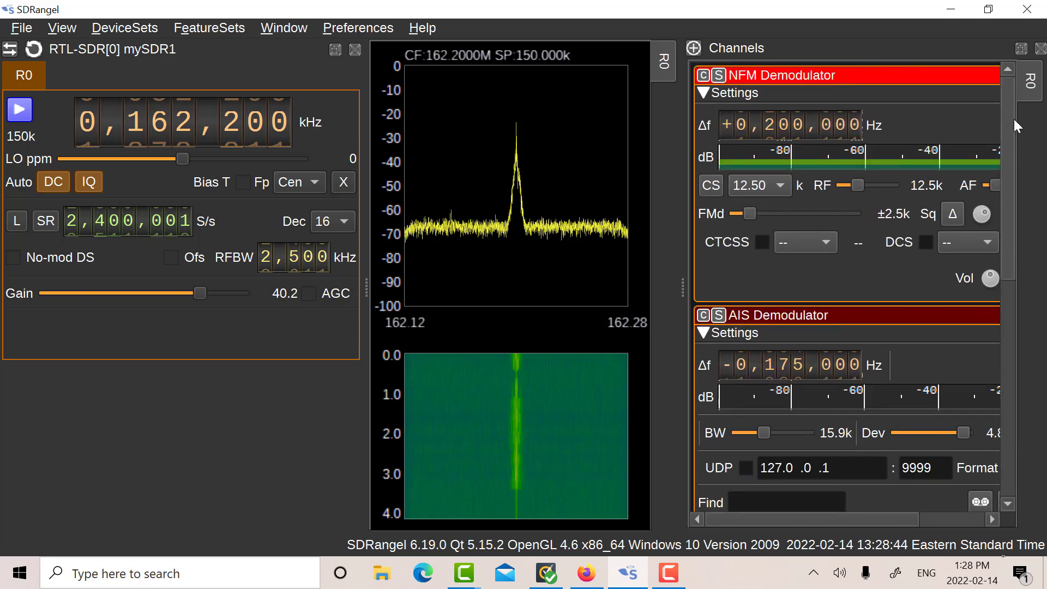
pyautogui.scroll(-5, 1009, 141)
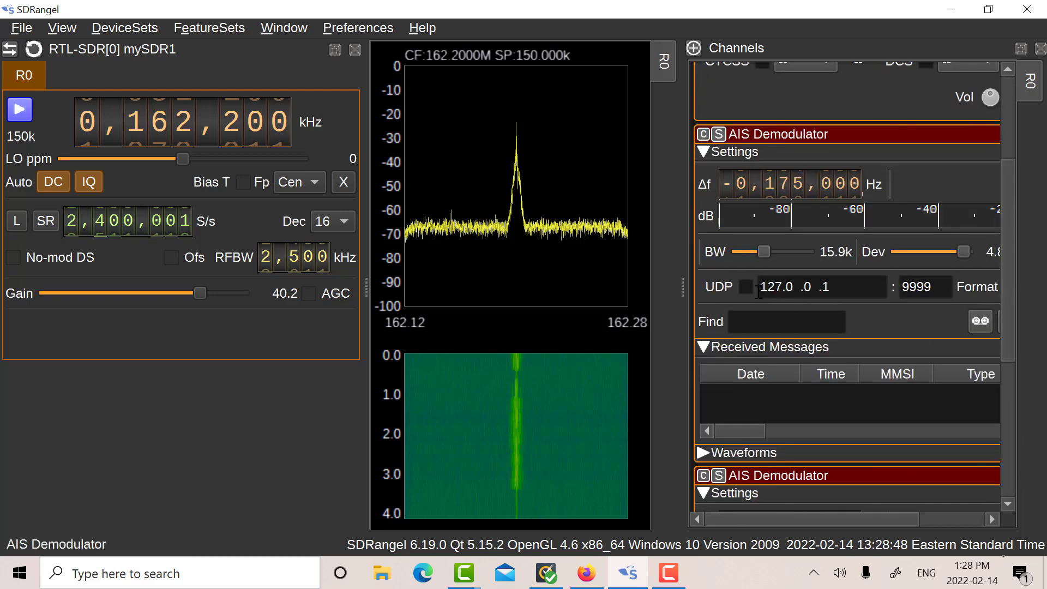
pyautogui.doubleClick(945, 286)
pyautogui.write('4')
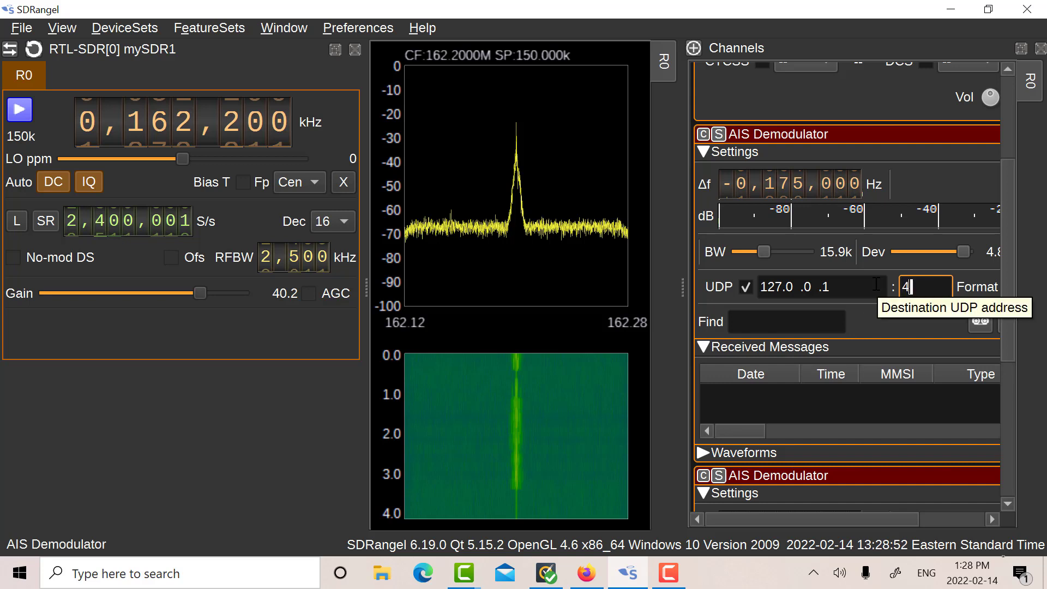
pyautogui.write('159')
pyautogui.hscroll(3, 865, 519)
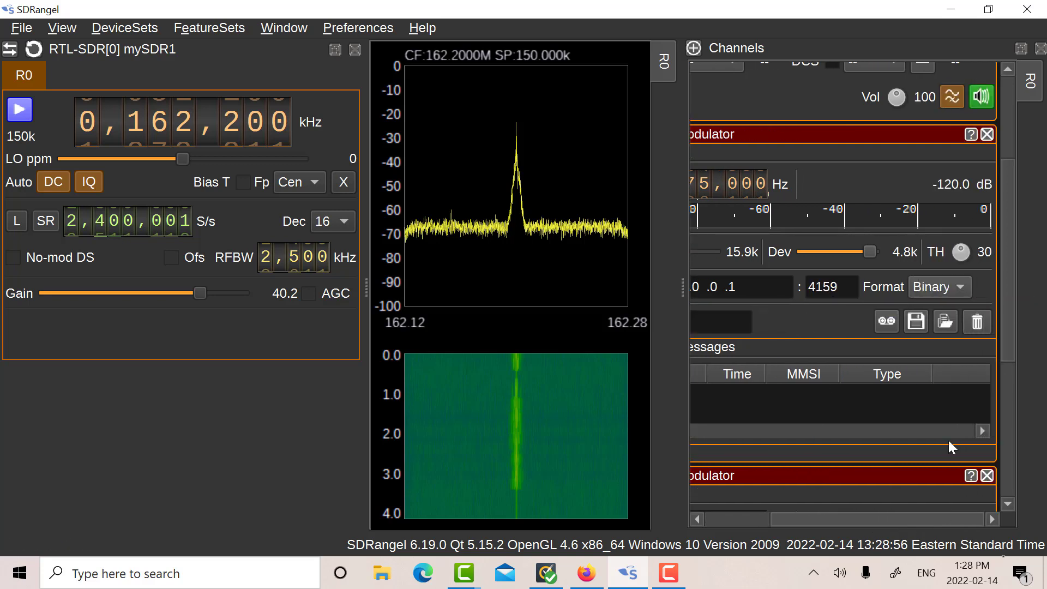
pyautogui.click(960, 282)
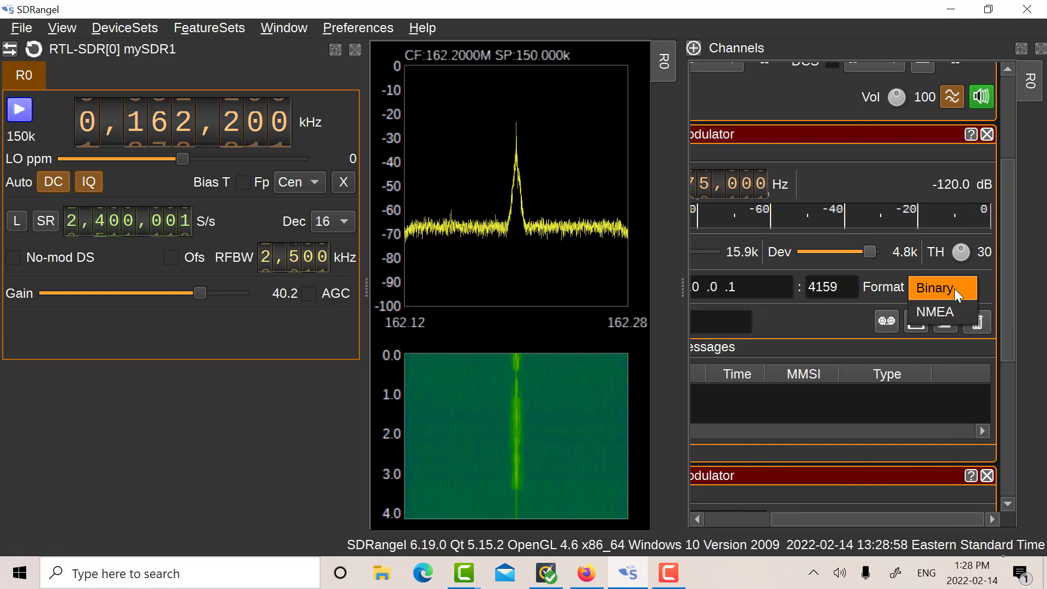
pyautogui.click(931, 309)
pyautogui.moveTo(887, 518); pyautogui.dragTo(822, 518)
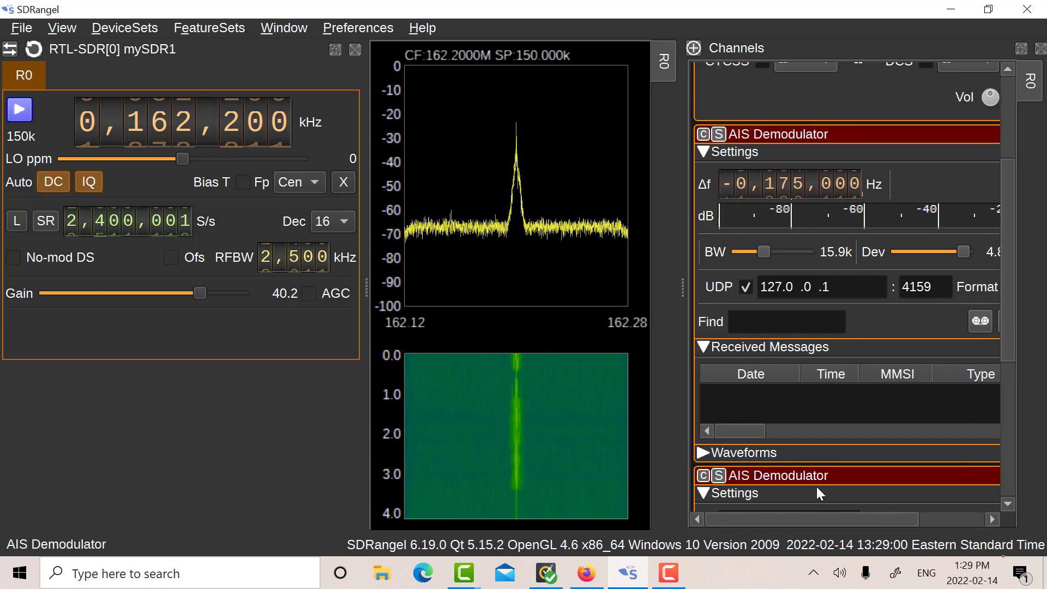
# - Enable UDP on the second AIS channel with port 4159 and NMEA format
pyautogui.moveTo(1009, 340); pyautogui.dragTo(1005, 429)
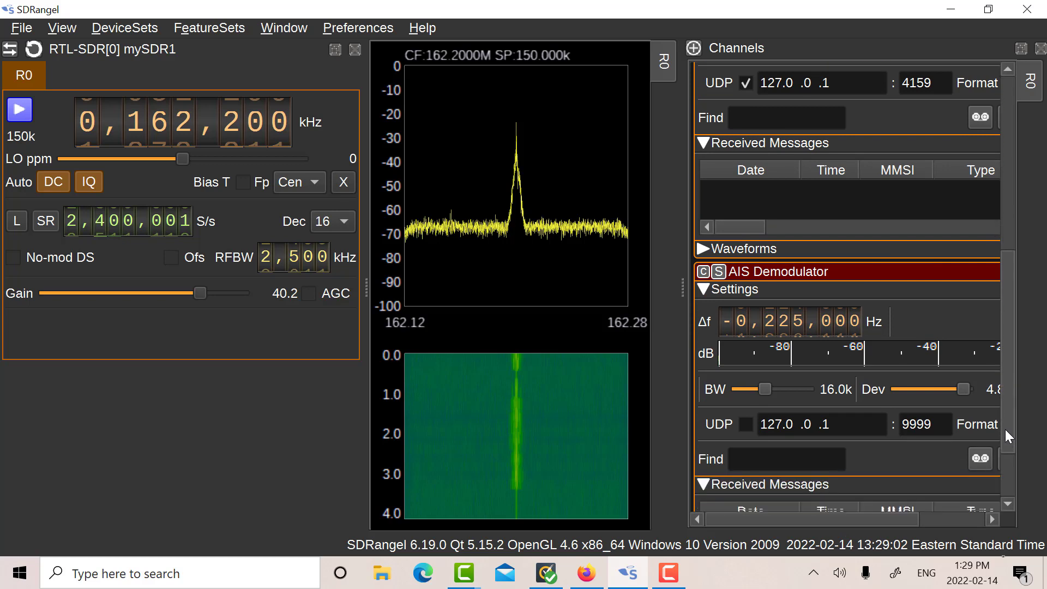
pyautogui.click(745, 421)
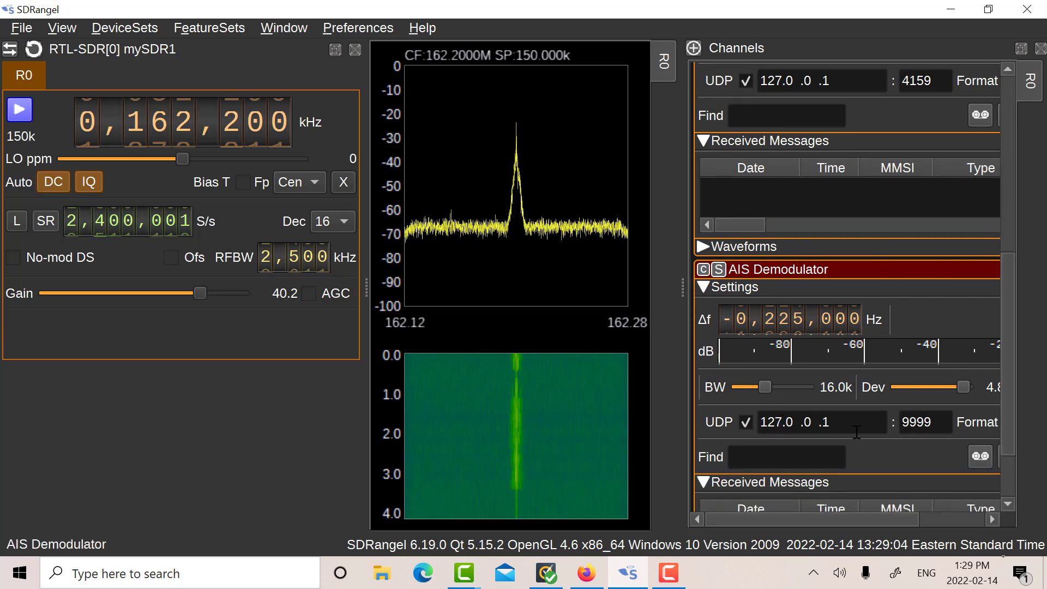
pyautogui.press('Tab')
pyautogui.press('Tab')
pyautogui.write('4')
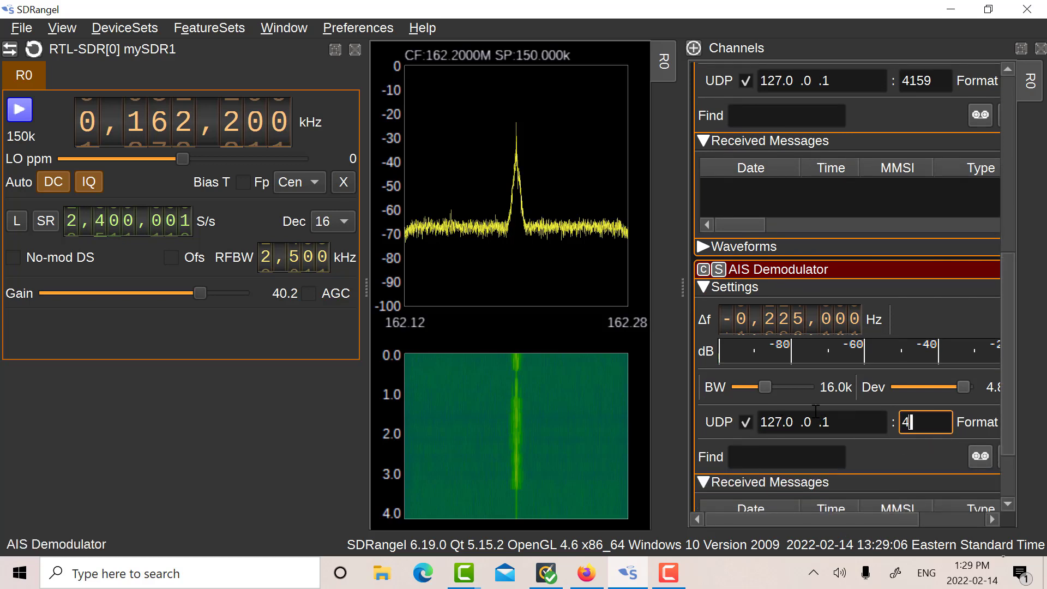
pyautogui.write('159')
pyautogui.moveTo(810, 514); pyautogui.dragTo(911, 457)
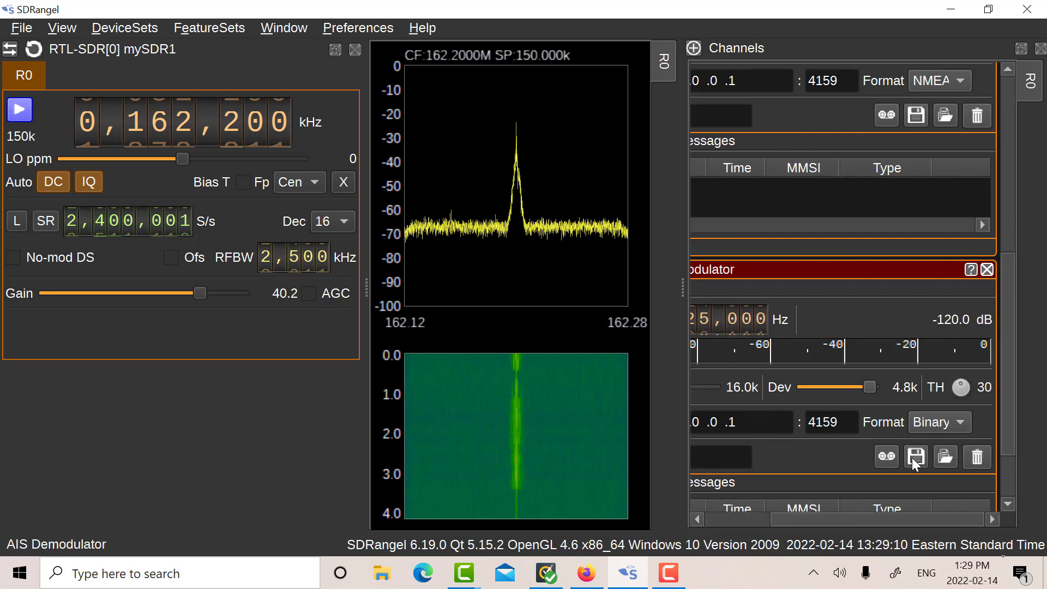
pyautogui.click(958, 426)
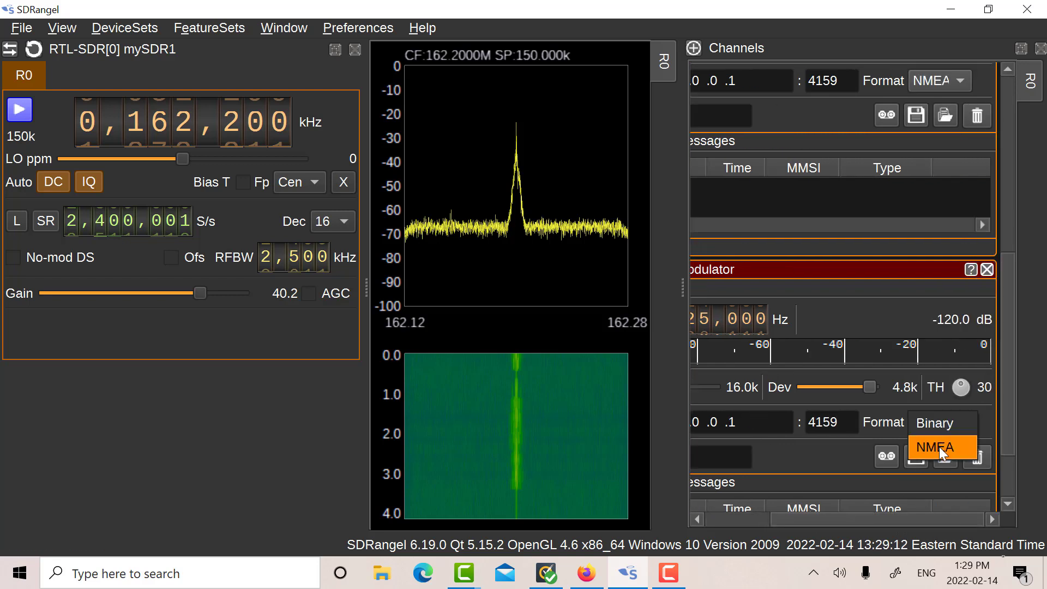
pyautogui.click(939, 446)
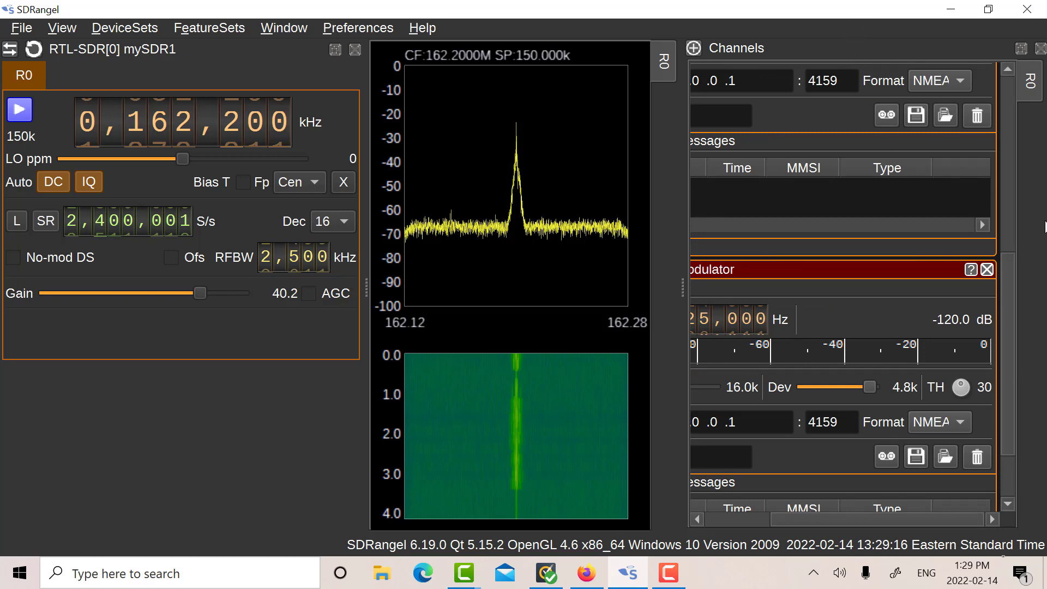
pyautogui.moveTo(1007, 274); pyautogui.dragTo(1014, 93)
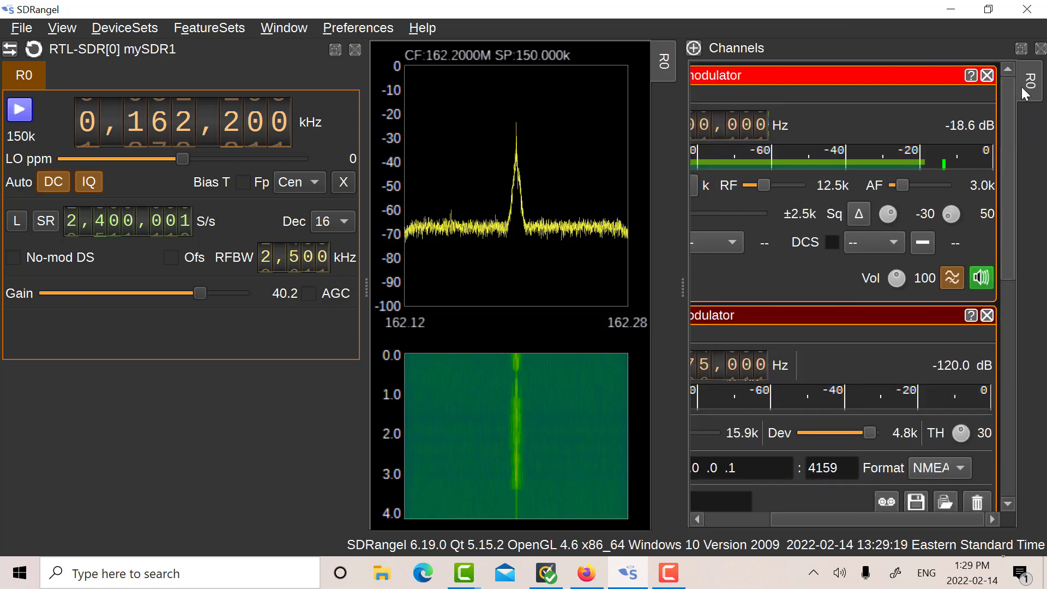
# - Start the RTL-SDR, choose decimation 4 for a 600 kHz span, and mute the NFM audio
pyautogui.click(16, 111)
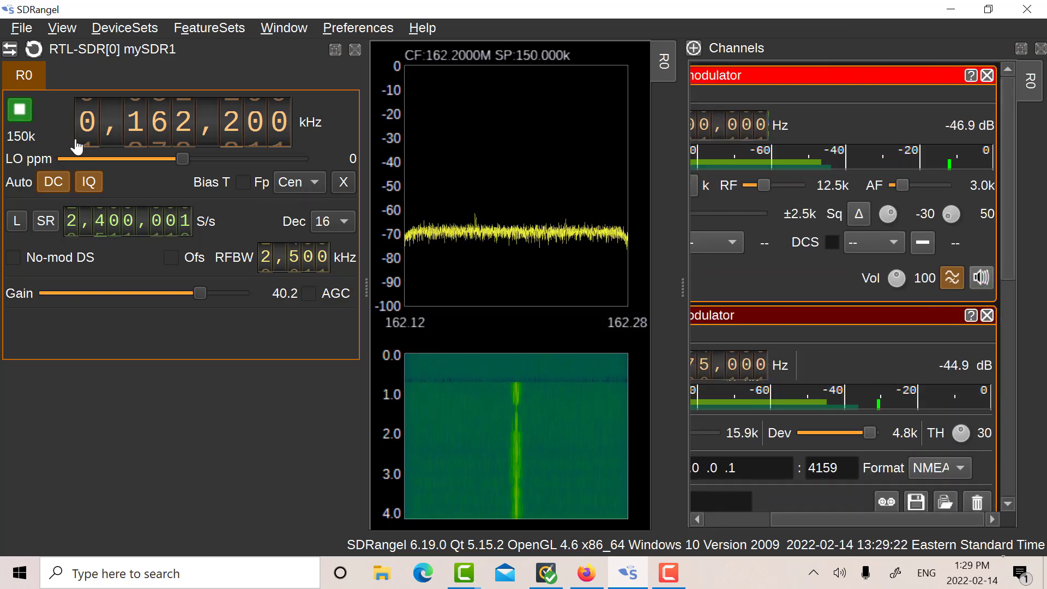
pyautogui.click(336, 221)
pyautogui.click(325, 174)
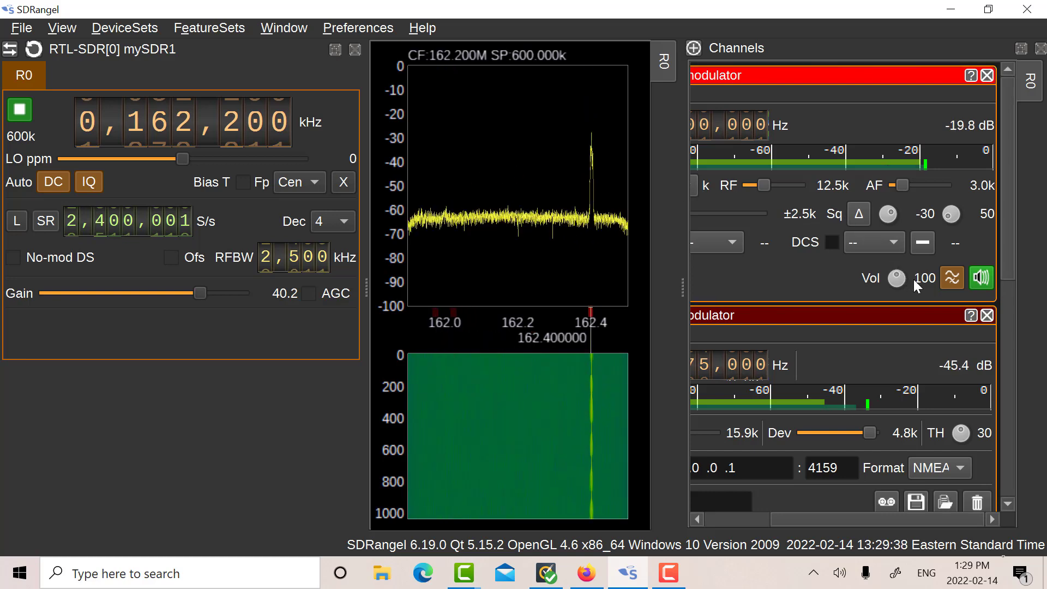
pyautogui.click(980, 279)
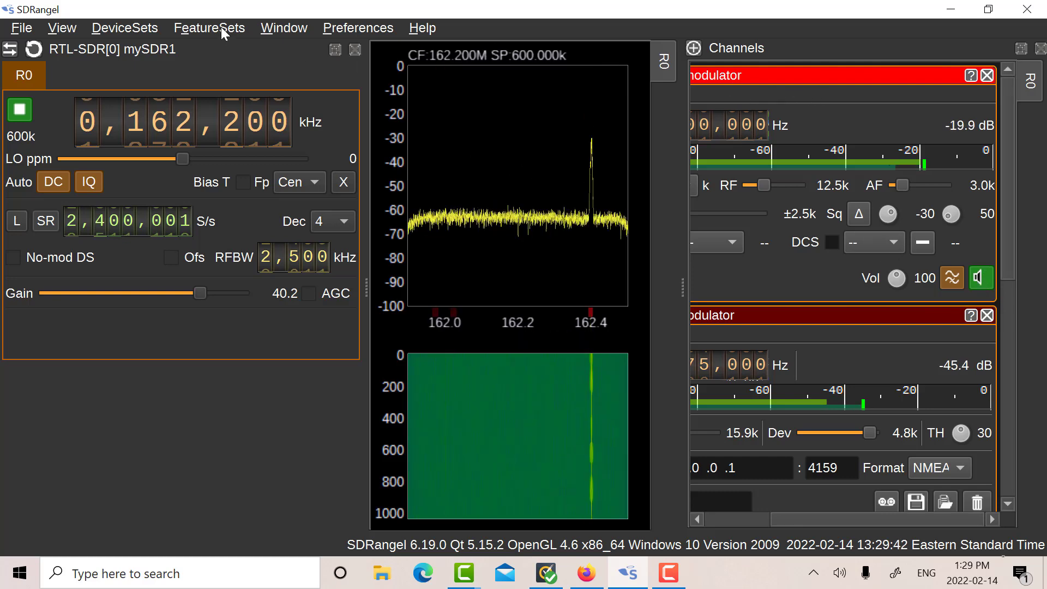
# - Show the Presets dock from the Window menu, listing the AIR and Marine presets
pyautogui.click(271, 27)
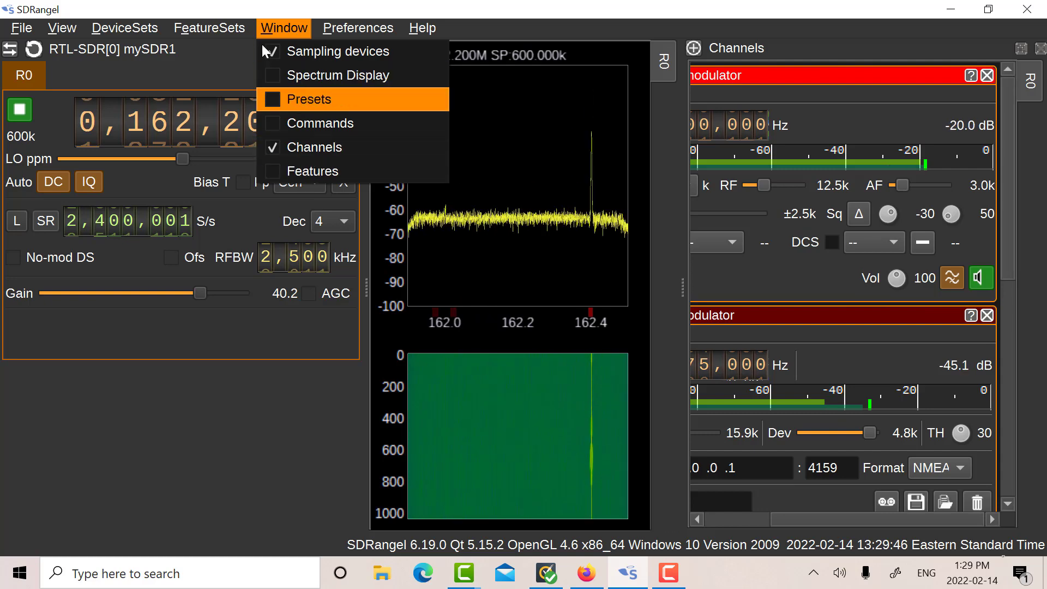
pyautogui.click(269, 29)
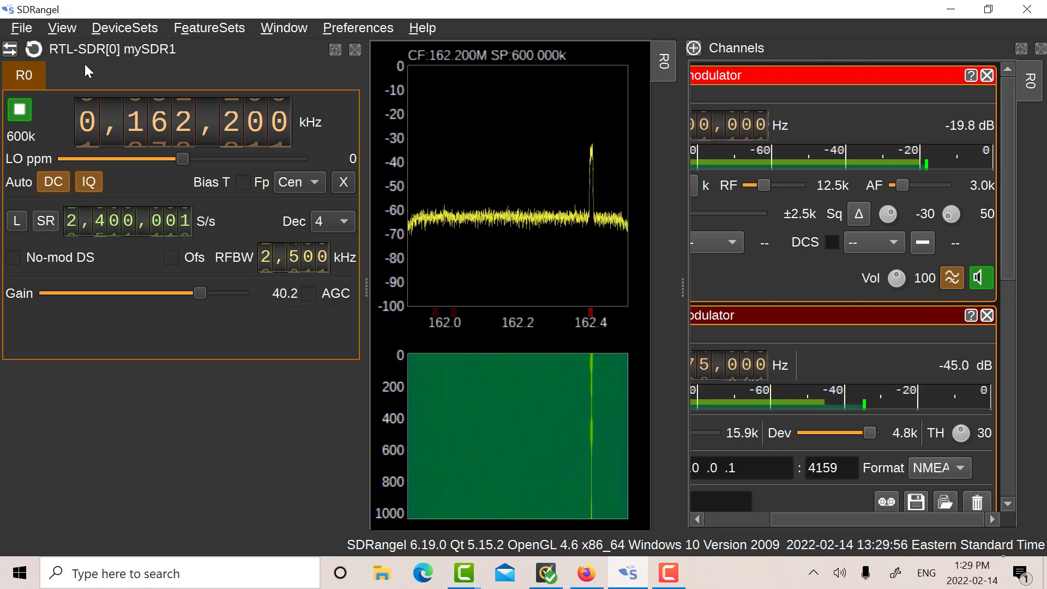
pyautogui.click(274, 26)
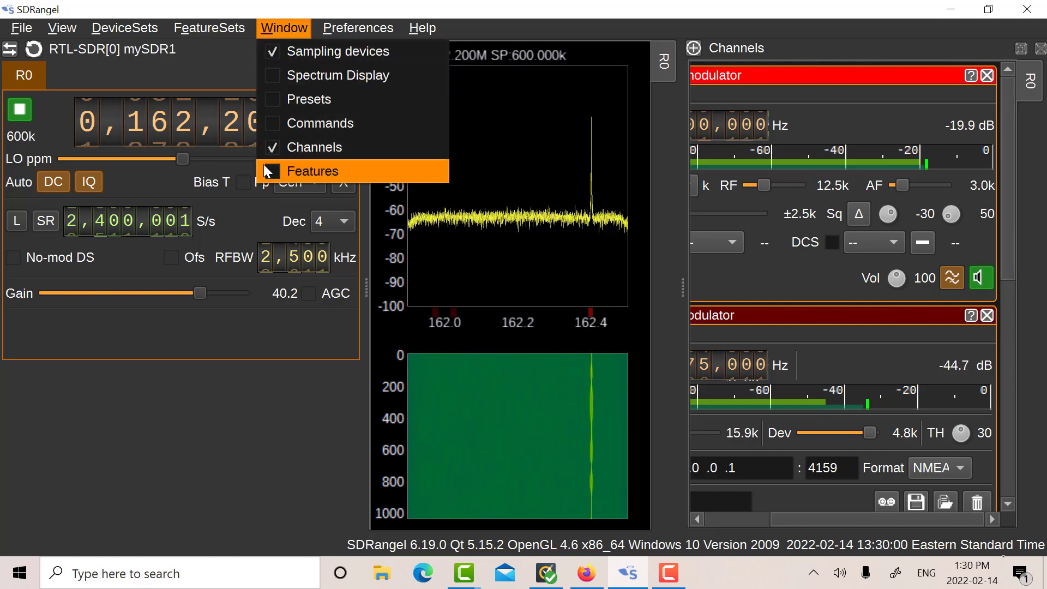
pyautogui.click(271, 100)
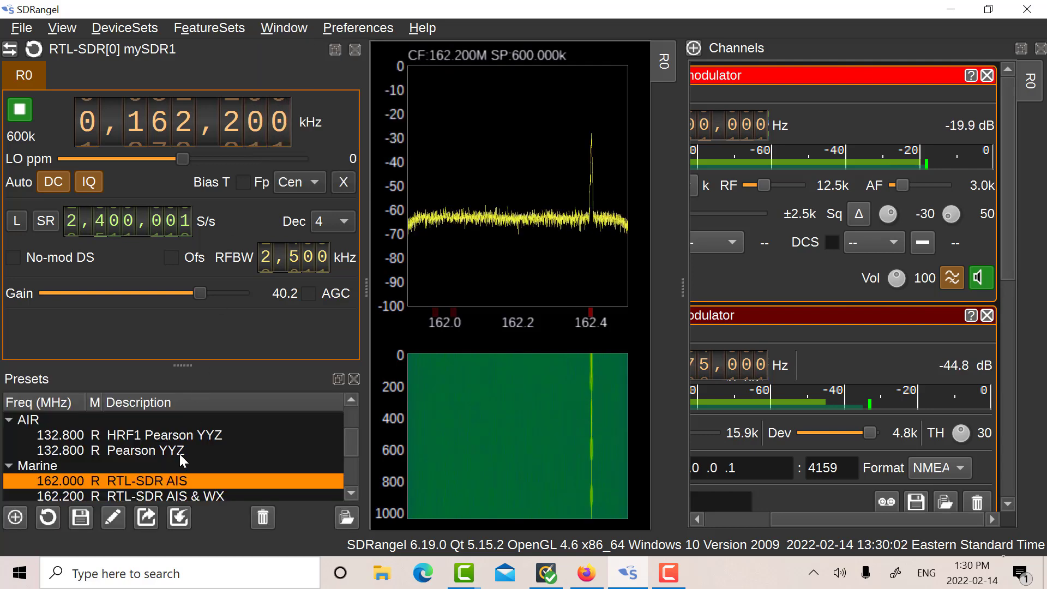